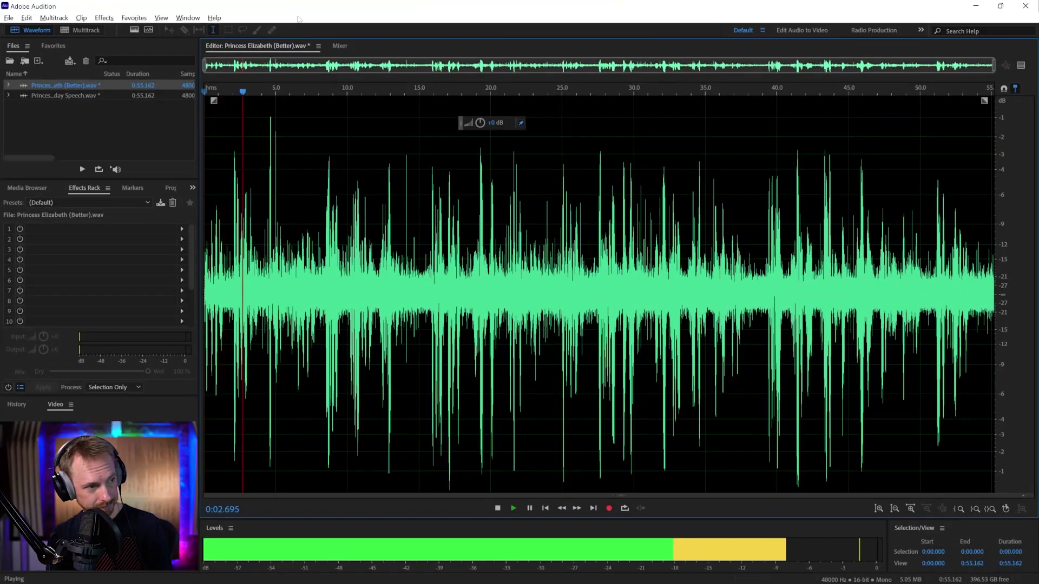
Show the Spectral Frequency Display under the waveform and zoom in near 13.7 seconds
key("space")
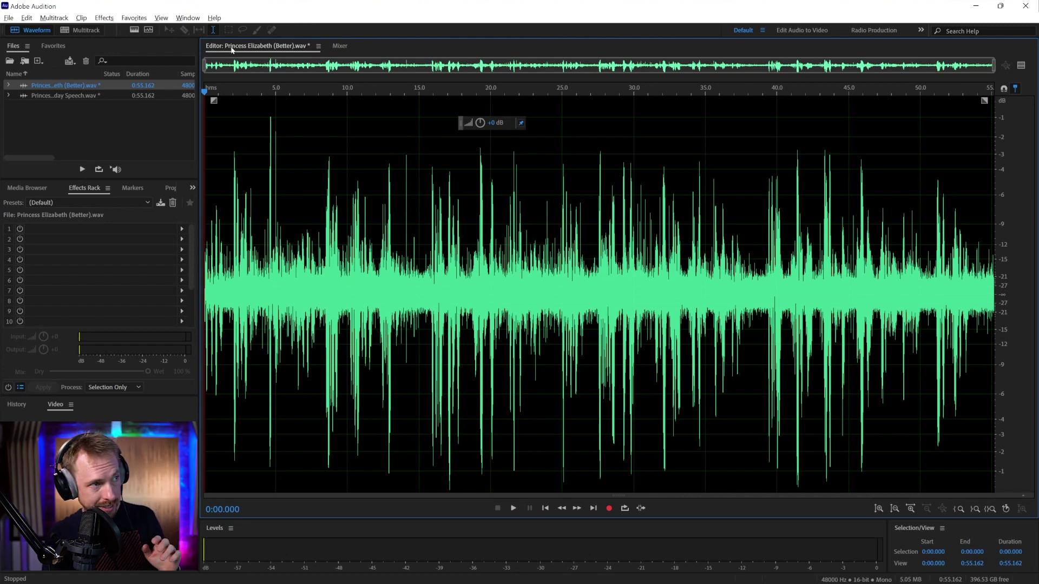
left_click(132, 32)
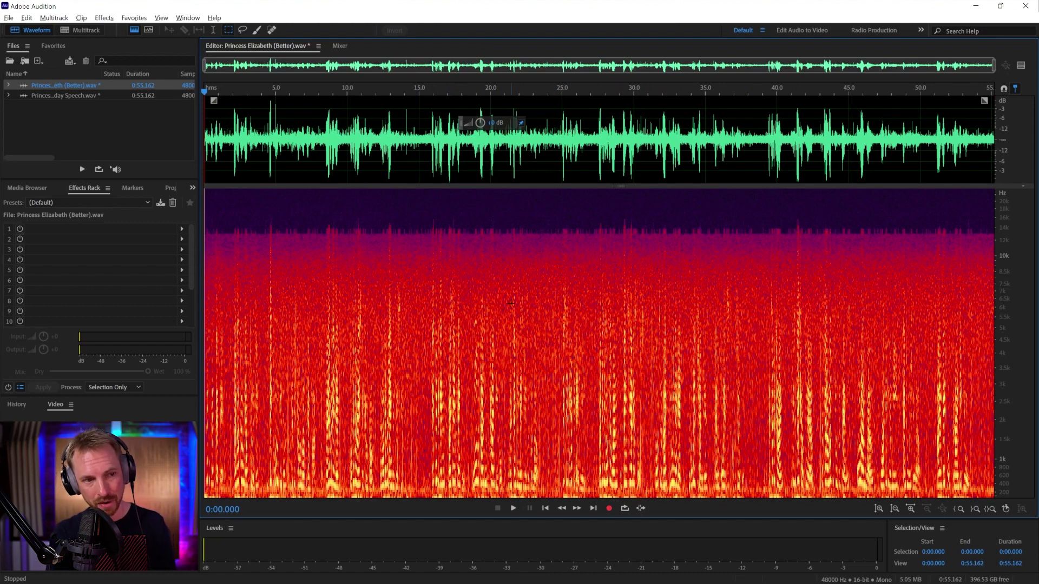
scroll(488, 297, "up", 2)
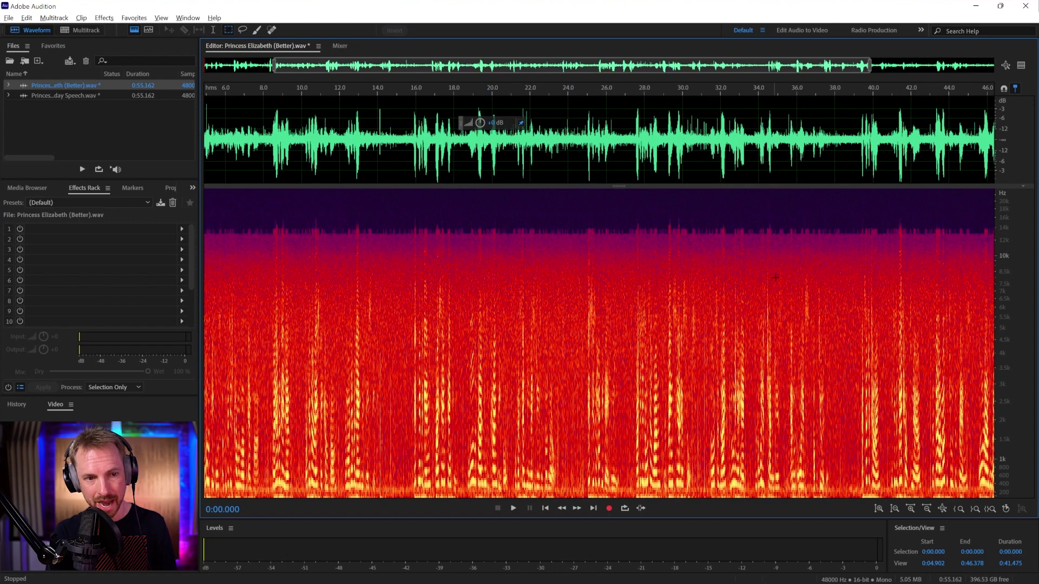
left_click(371, 213)
scroll(384, 248, "up", 8)
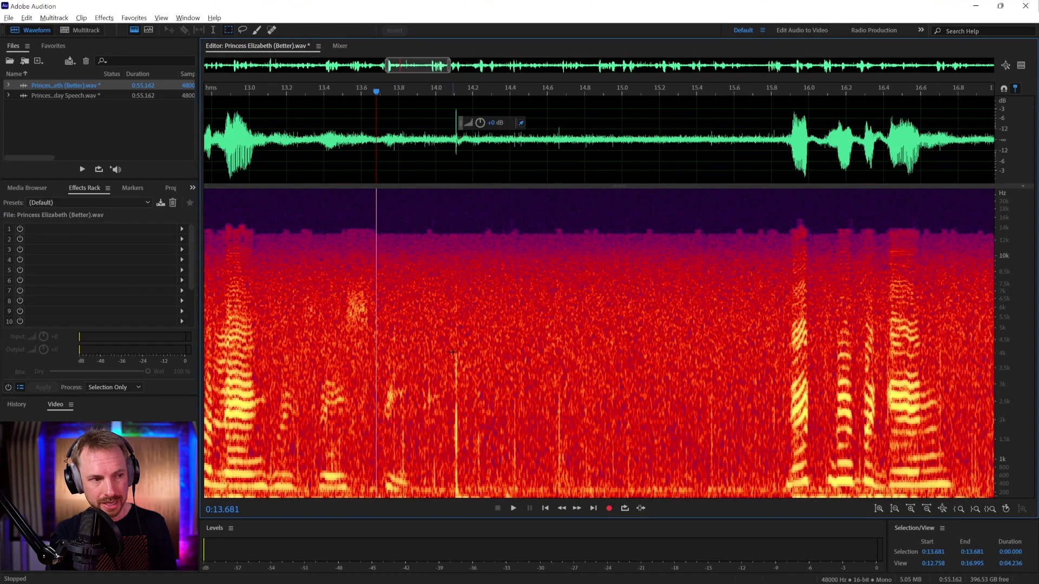
Box individual clicks between 14.1 and 15.5 seconds and play the quiet pause to hear them
left_click_drag(453, 352, 466, 432)
left_click_drag(503, 395, 516, 487)
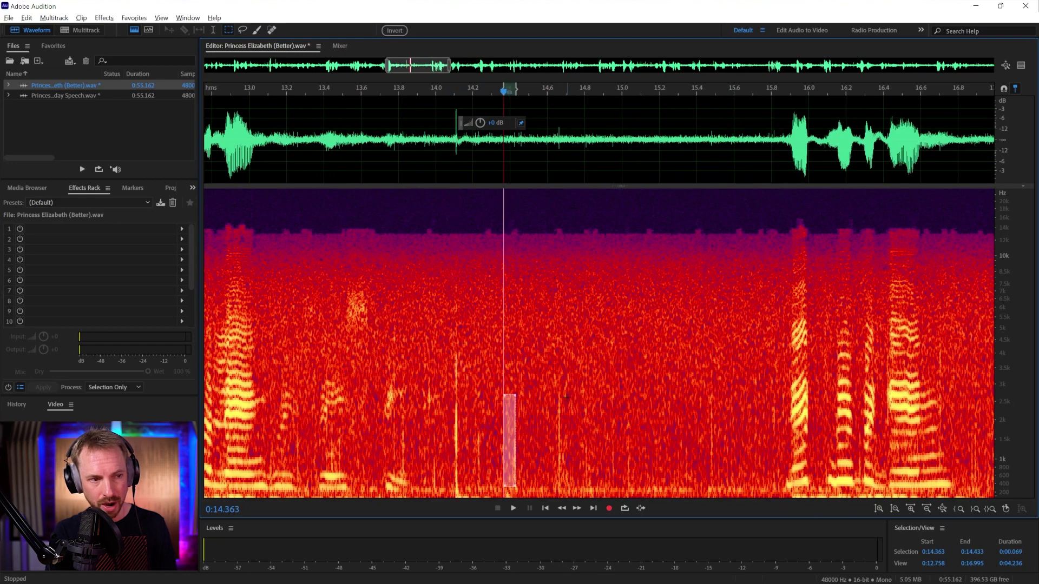
left_click_drag(566, 396, 534, 452)
left_click_drag(716, 394, 709, 497)
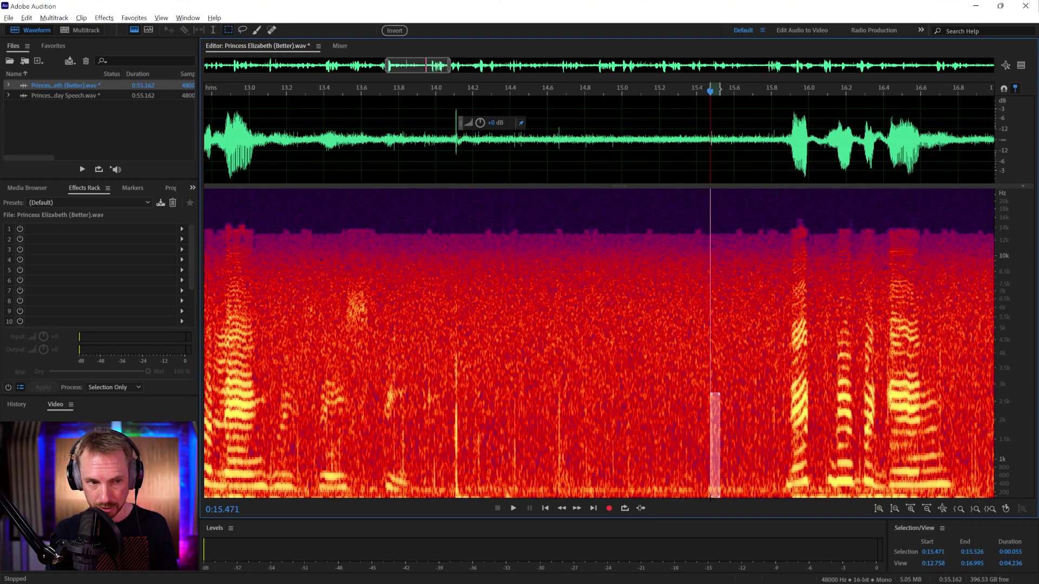
left_click(408, 108)
key("space")
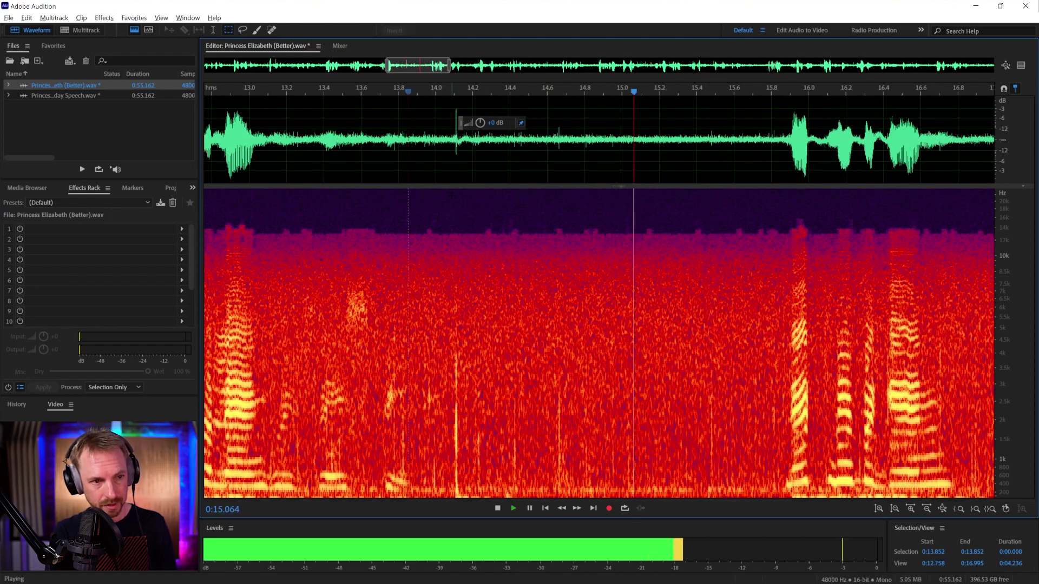
key("space")
left_click_drag(453, 158, 459, 158)
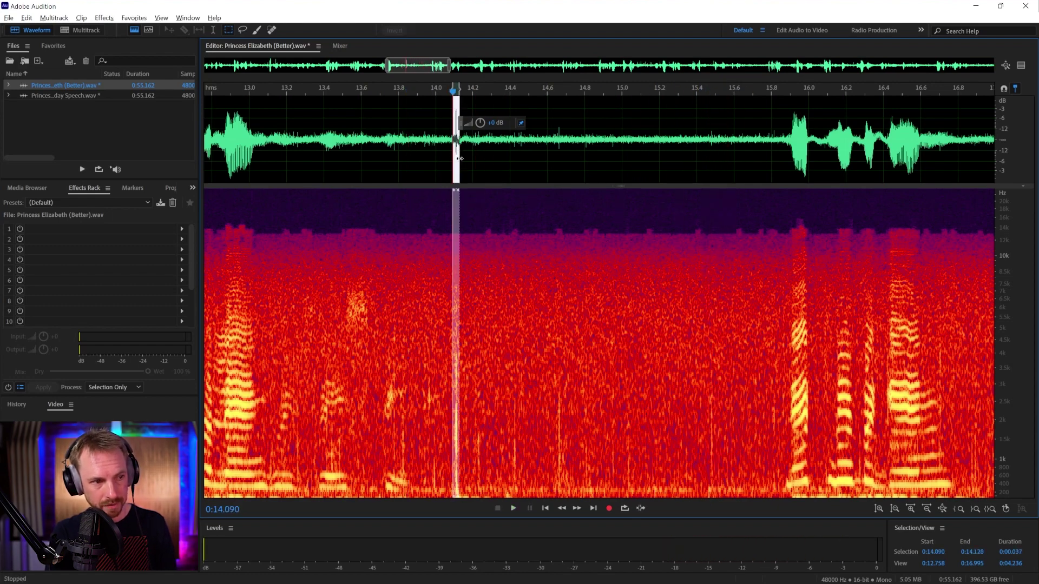
left_click(557, 174)
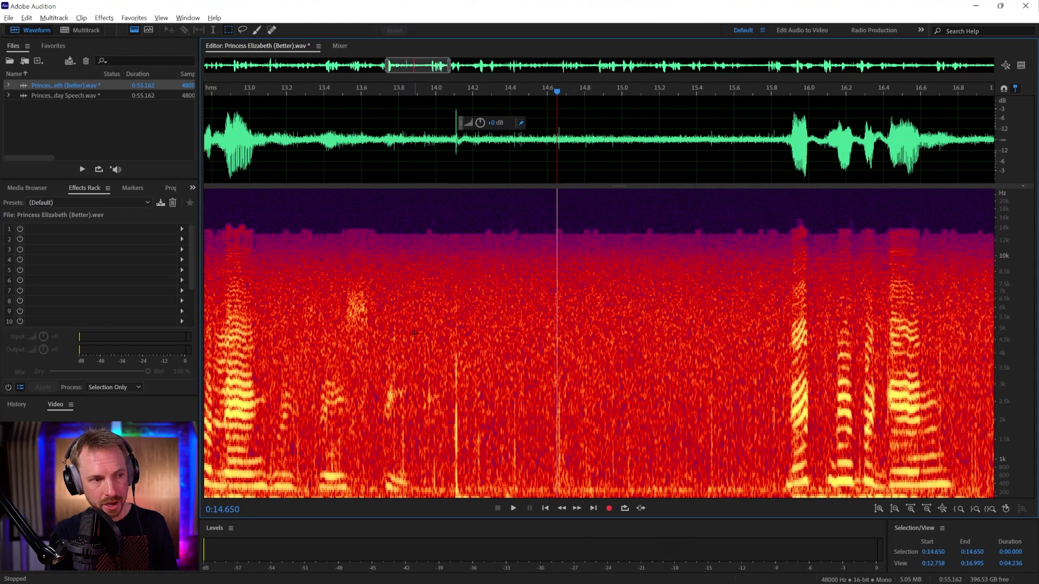
Box the low-frequency crackle from 13.9 to 15.8 seconds and play it back
left_click_drag(412, 346, 772, 491)
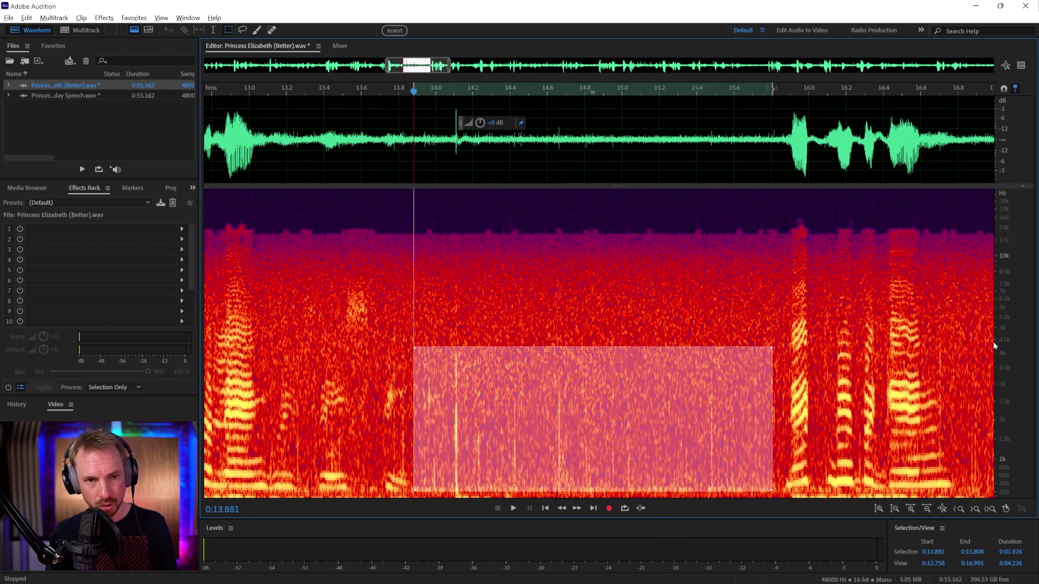
key("space")
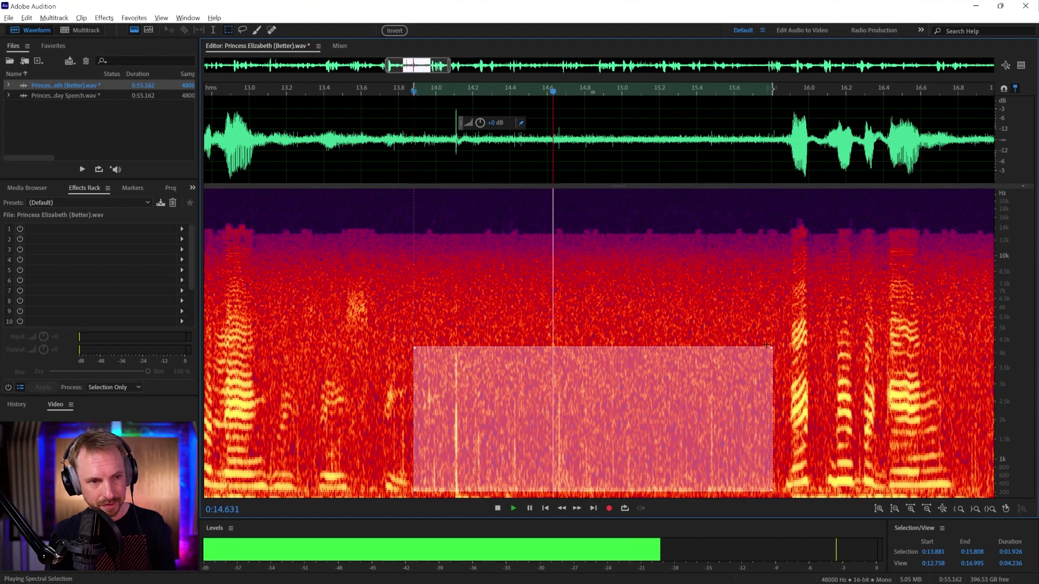
left_click_drag(775, 342, 422, 508)
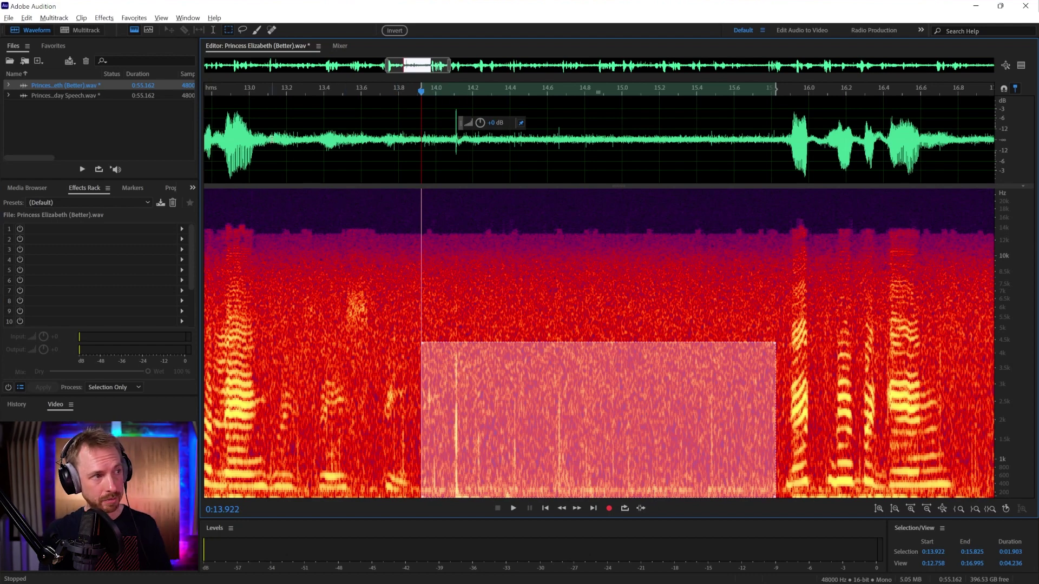
Open the Diagnostics panel set to DeClicker with the Heavy Reduction preset
left_click(187, 18)
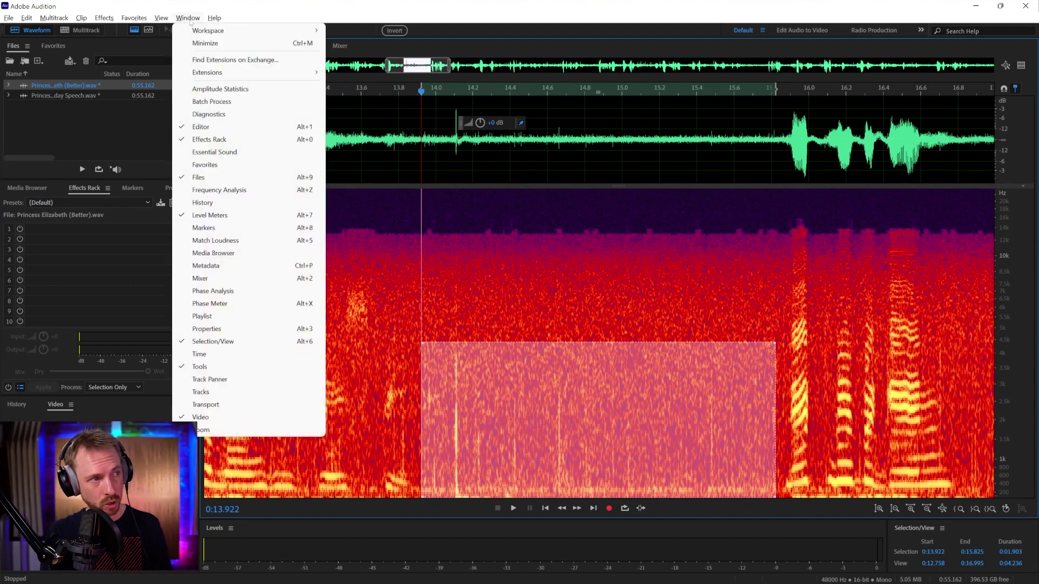
left_click(212, 114)
left_click(75, 203)
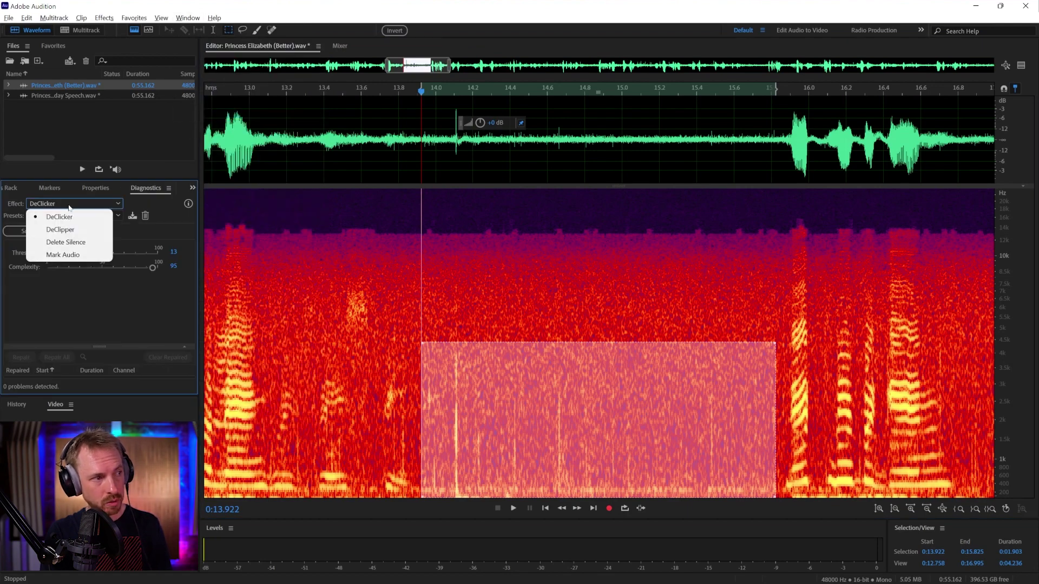
left_click(54, 208)
left_click(74, 215)
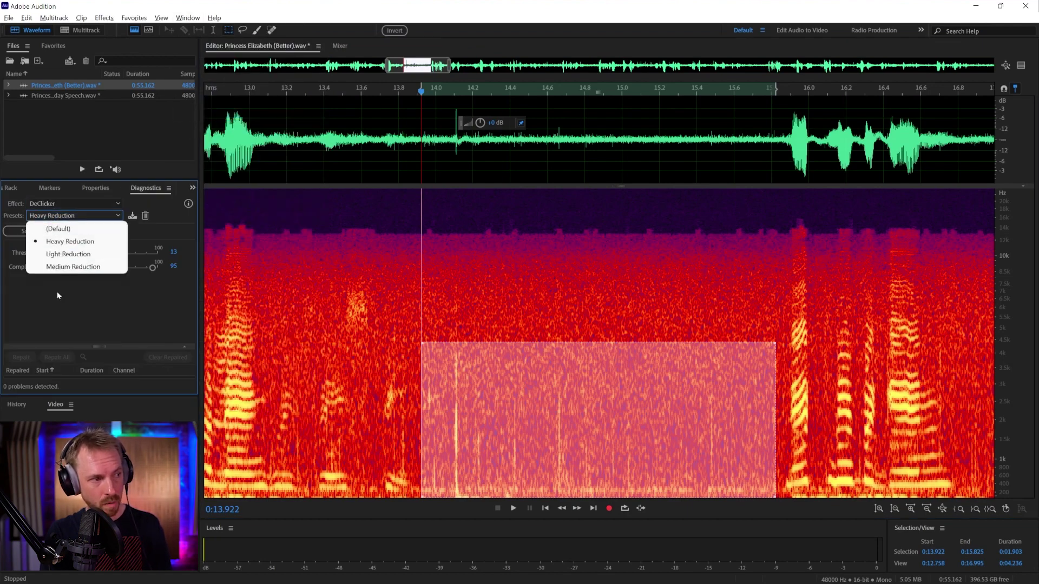
left_click(65, 244)
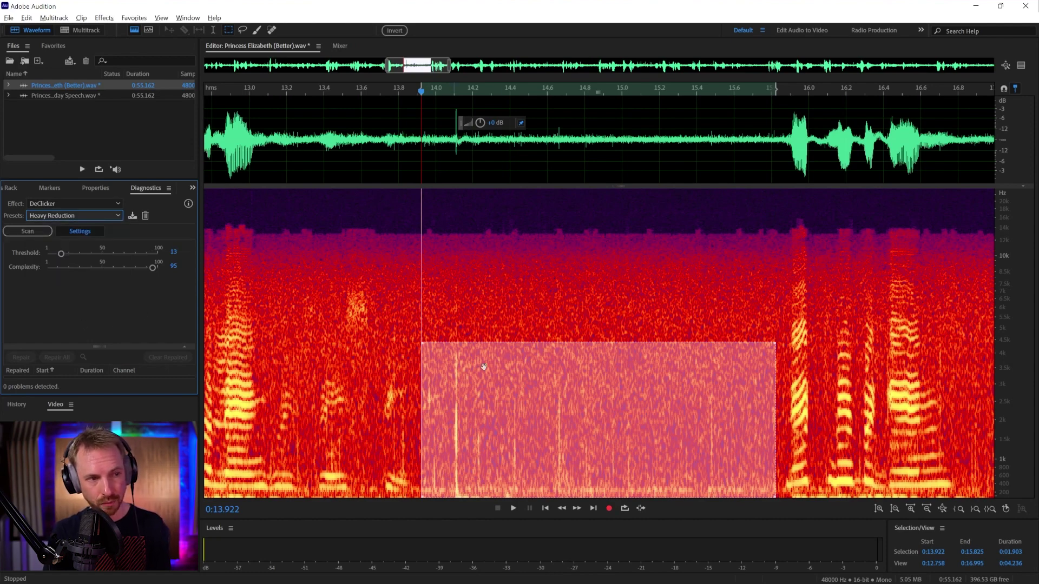
Scan the selection and repair the detected clicks, fixing 43 of 44
left_click(27, 231)
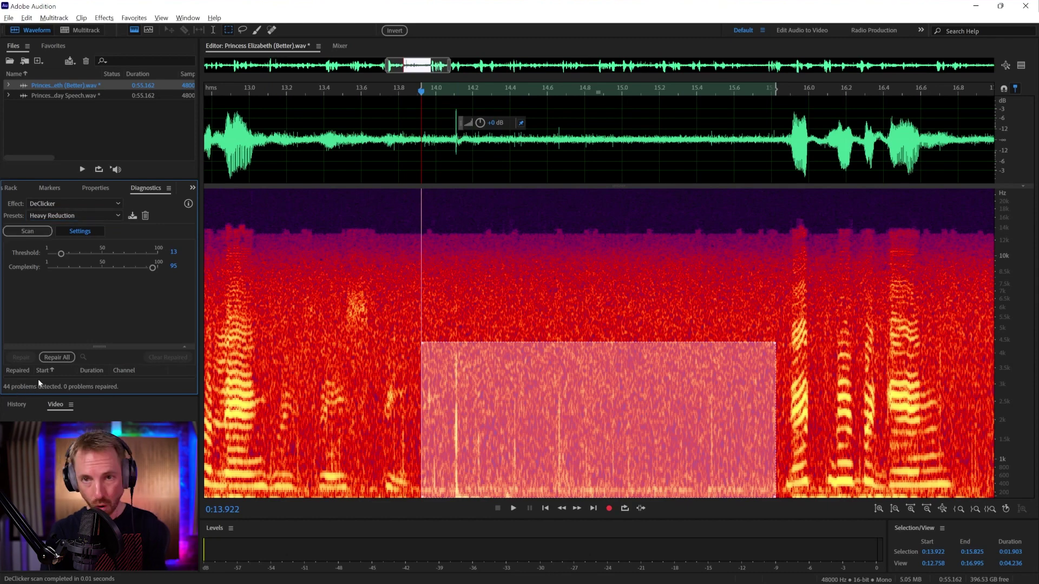
left_click(58, 357)
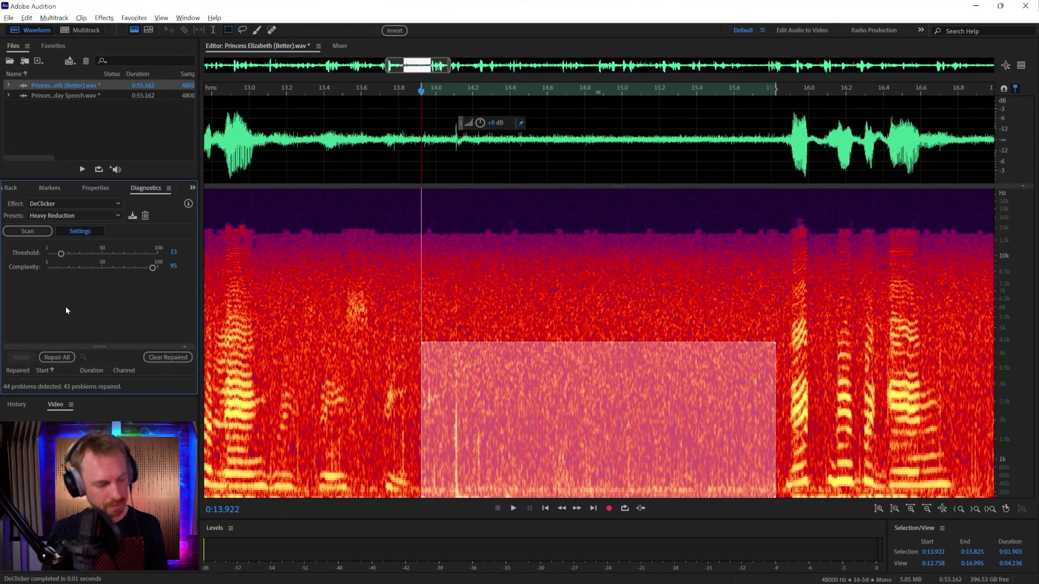
left_click(162, 357)
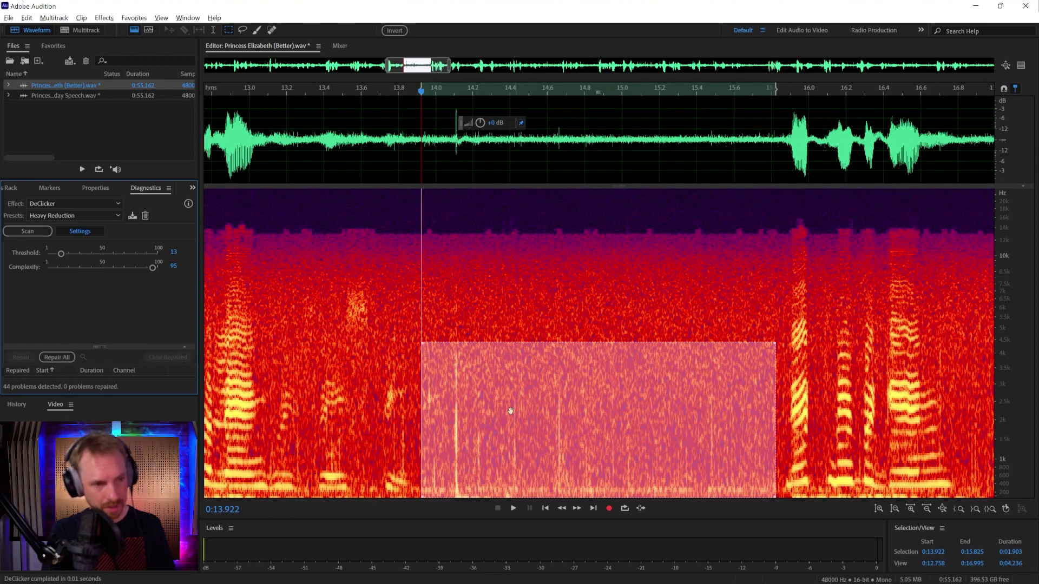
left_click(49, 358)
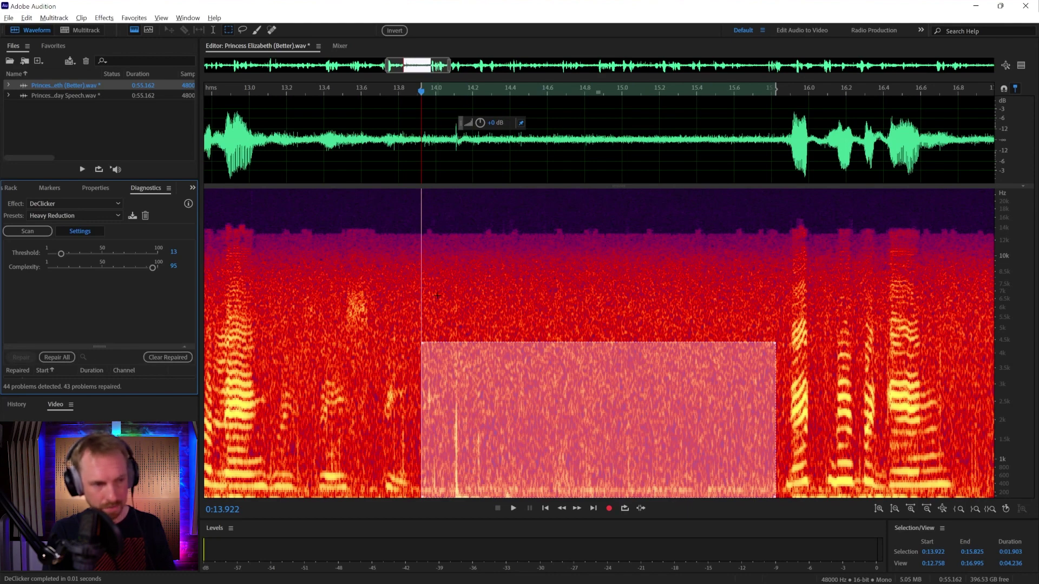
left_click(447, 329)
Play the declicked passage twice to listen for leftover clicks
key("space")
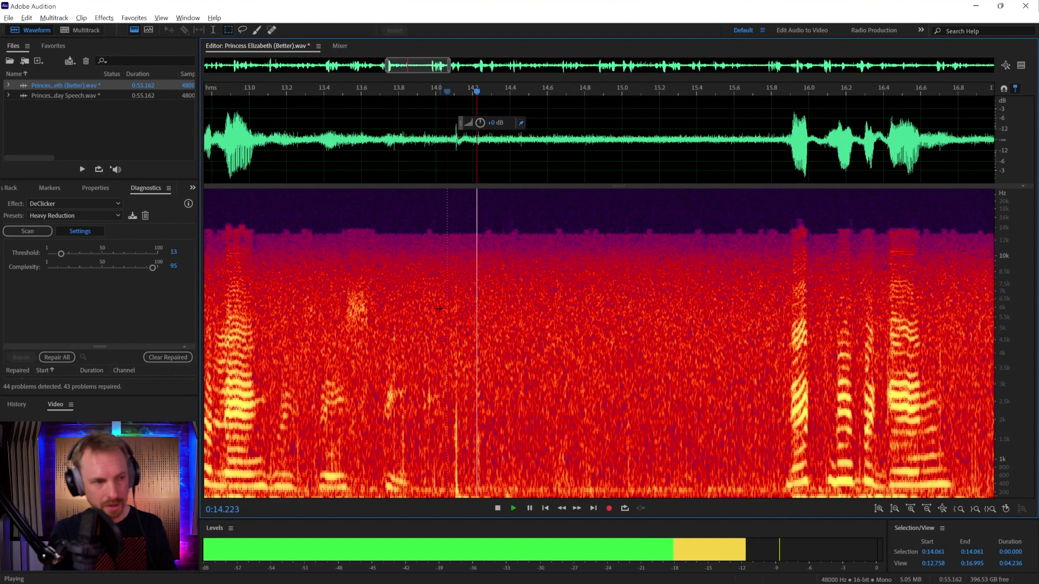
key("space")
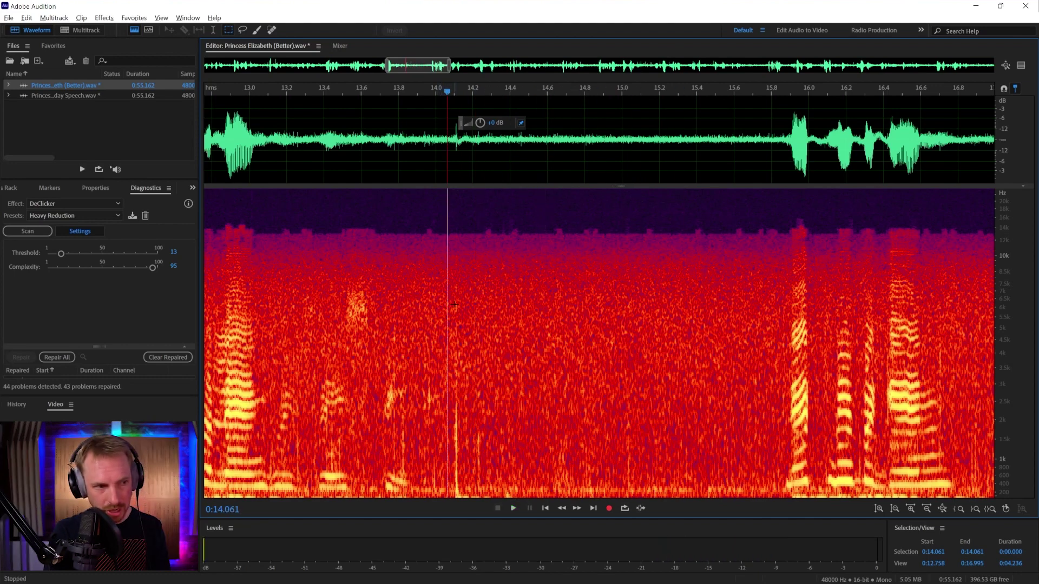
key("space")
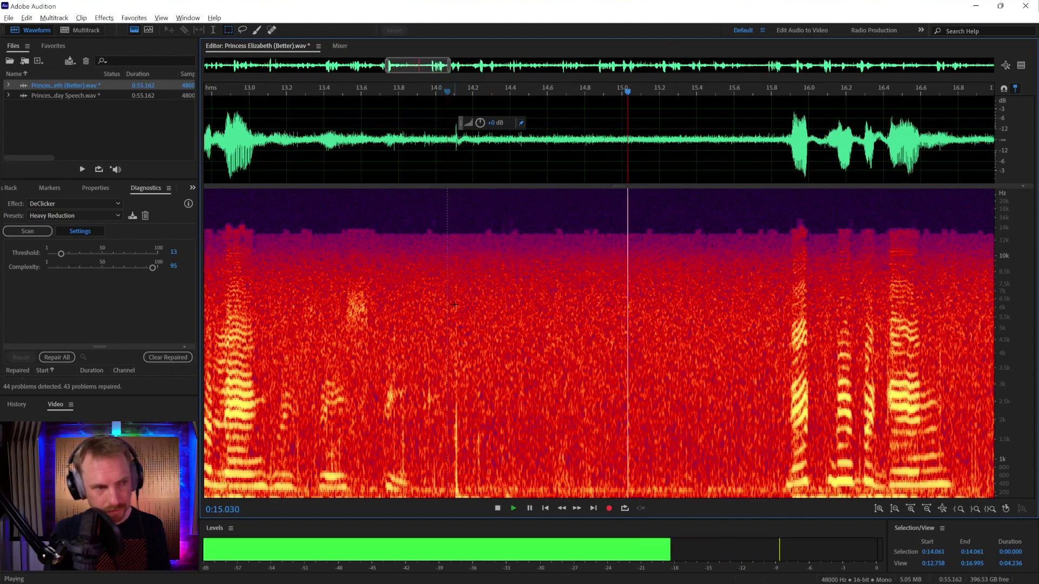
key("space")
scroll(444, 87, "up", 5)
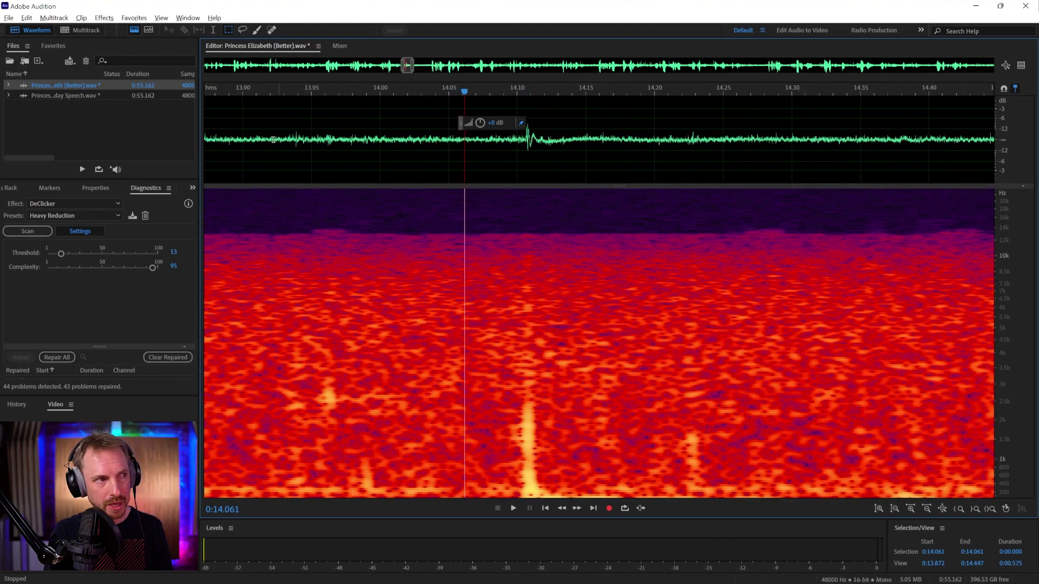
Heal the remaining click near 14.1 seconds with a 79 px Spot Healing Brush and replay it
left_click(272, 31)
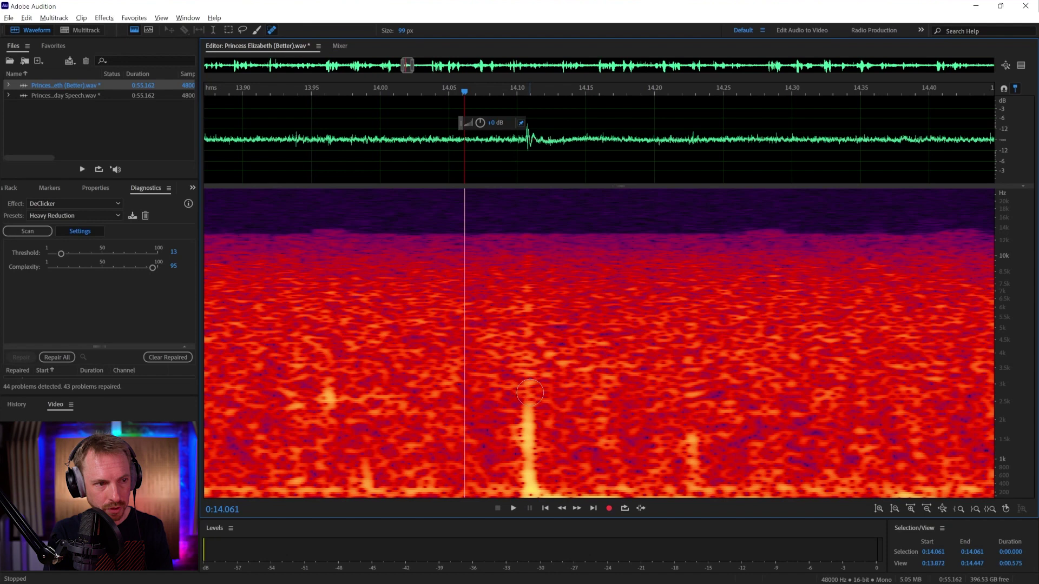
key("bracketleft")
key("bracketleft")
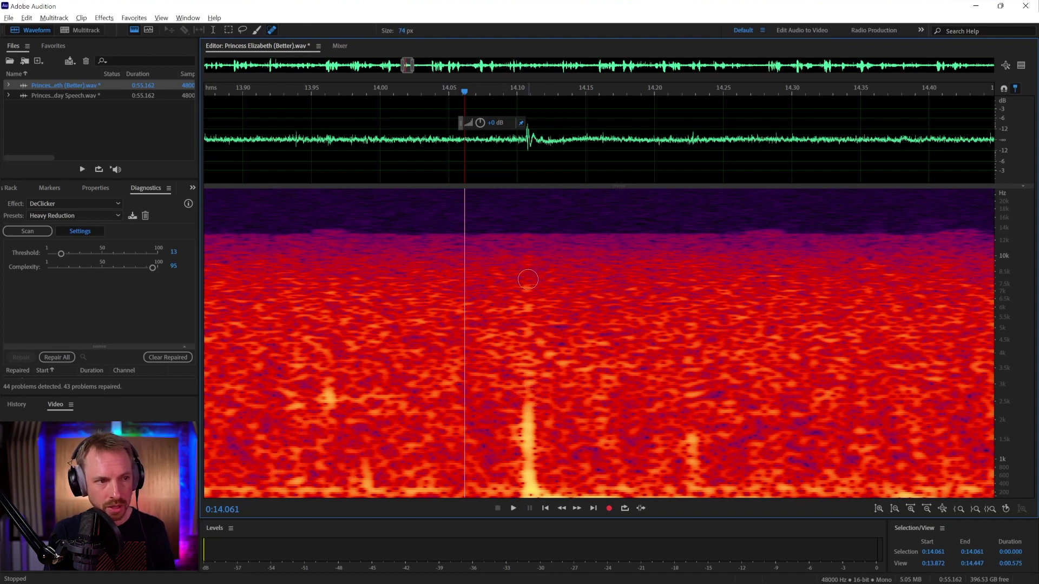
left_click_drag(528, 282, 529, 501)
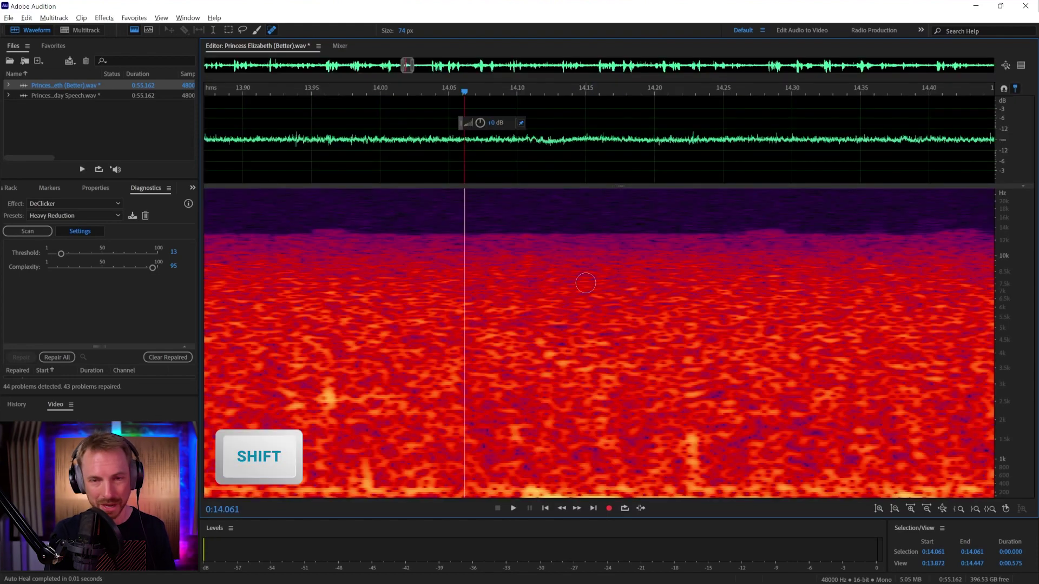
scroll(439, 170, "down", 5)
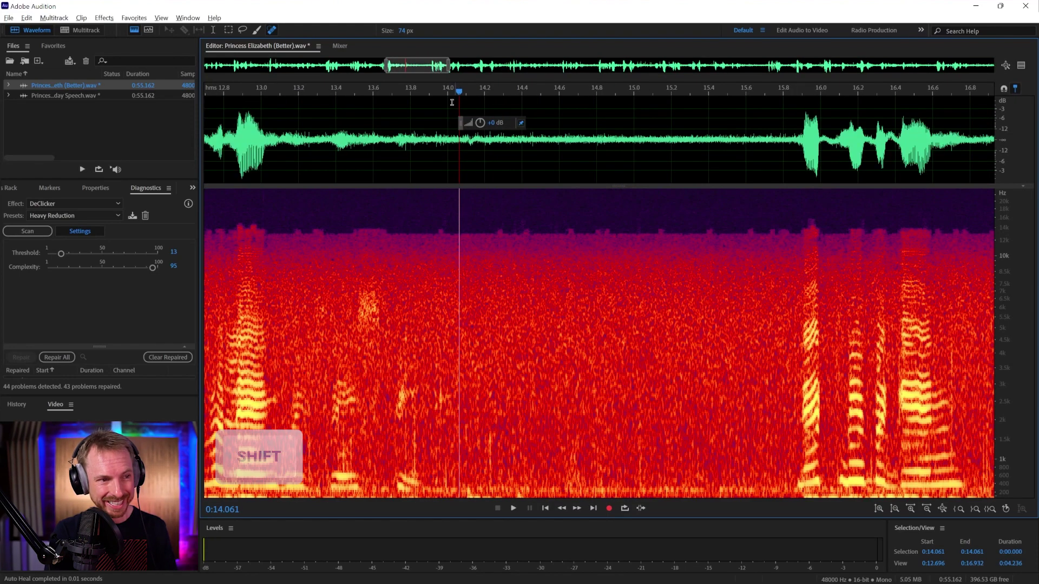
left_click(403, 175)
key("space")
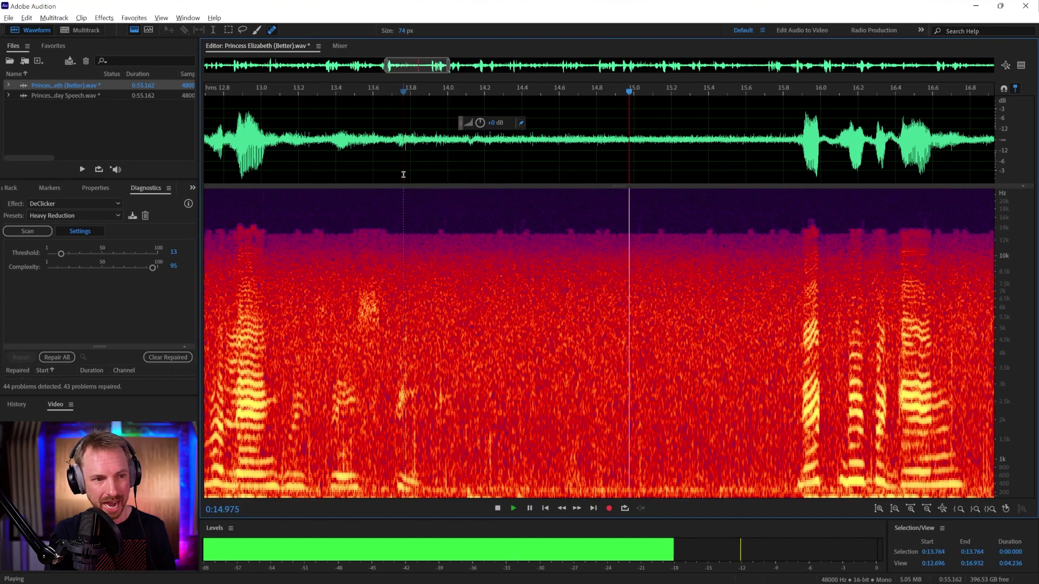
key("space")
Undo the repairs and marquee-select everything below about 4 kHz across the whole file
key("ctrl+z")
key("ctrl+z")
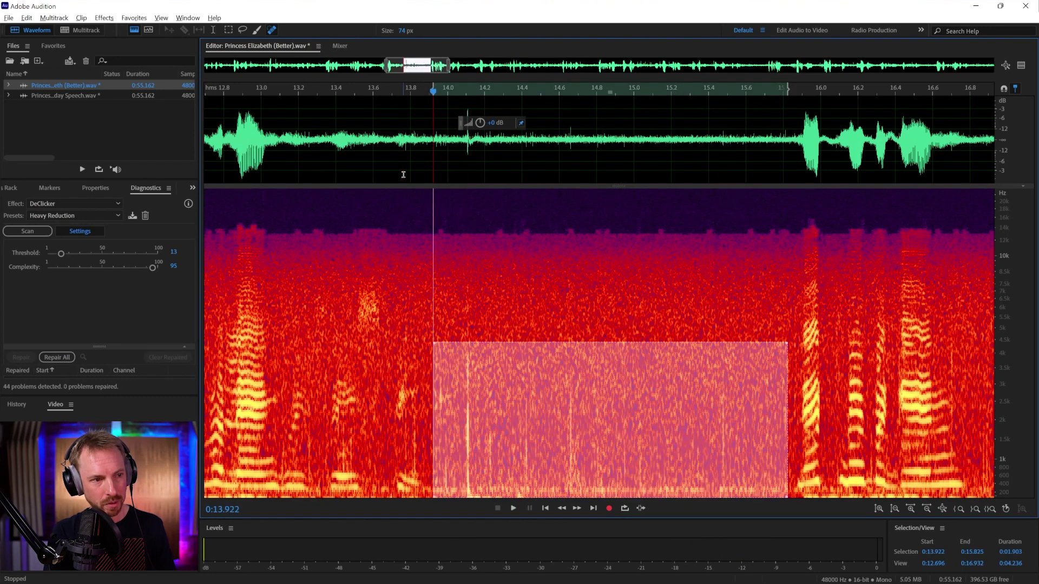
scroll(382, 130, "down", 6)
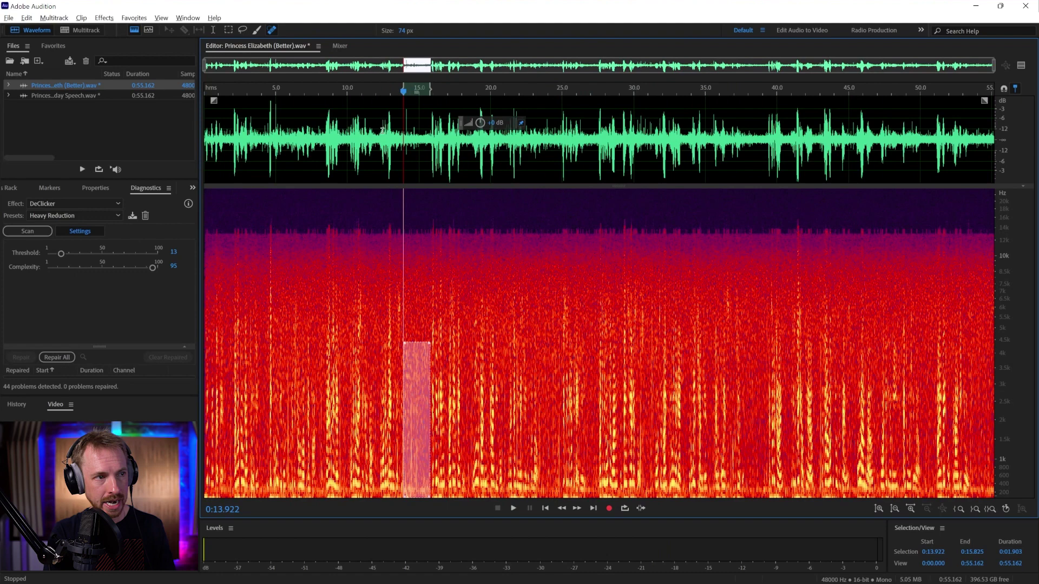
left_click(228, 29)
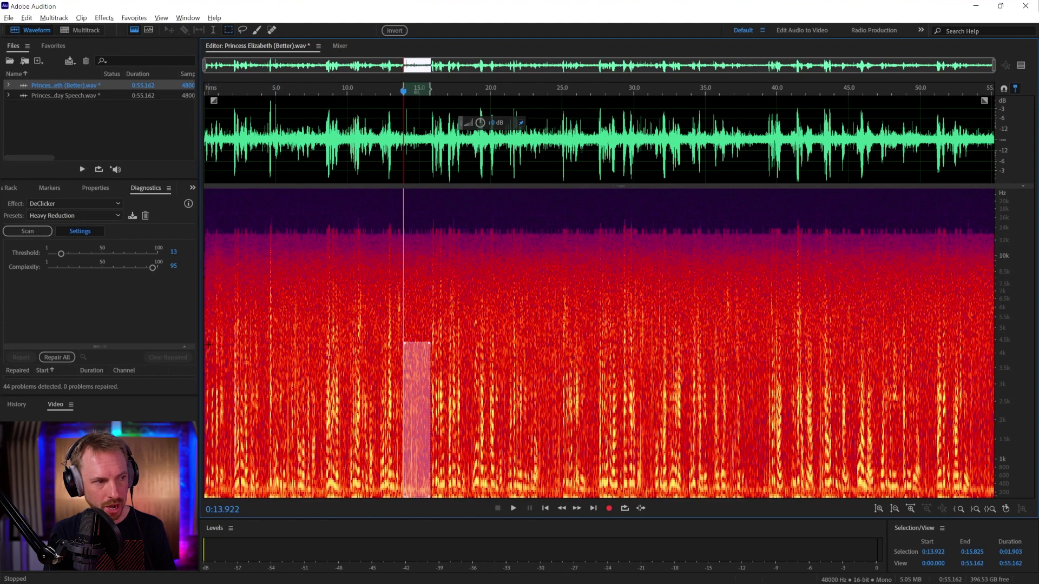
left_click_drag(795, 401, 802, 406)
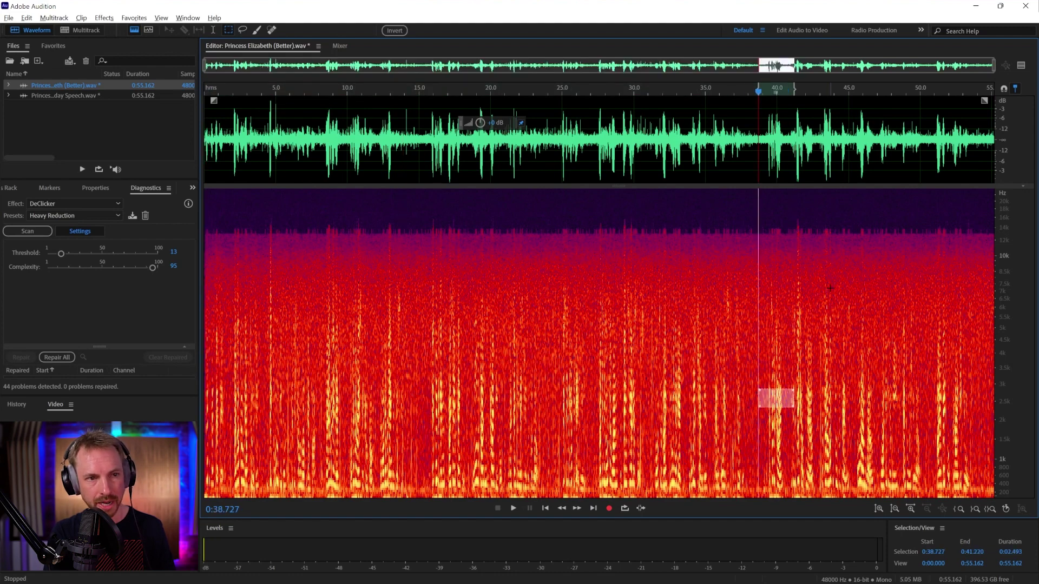
left_click_drag(991, 349, 205, 495)
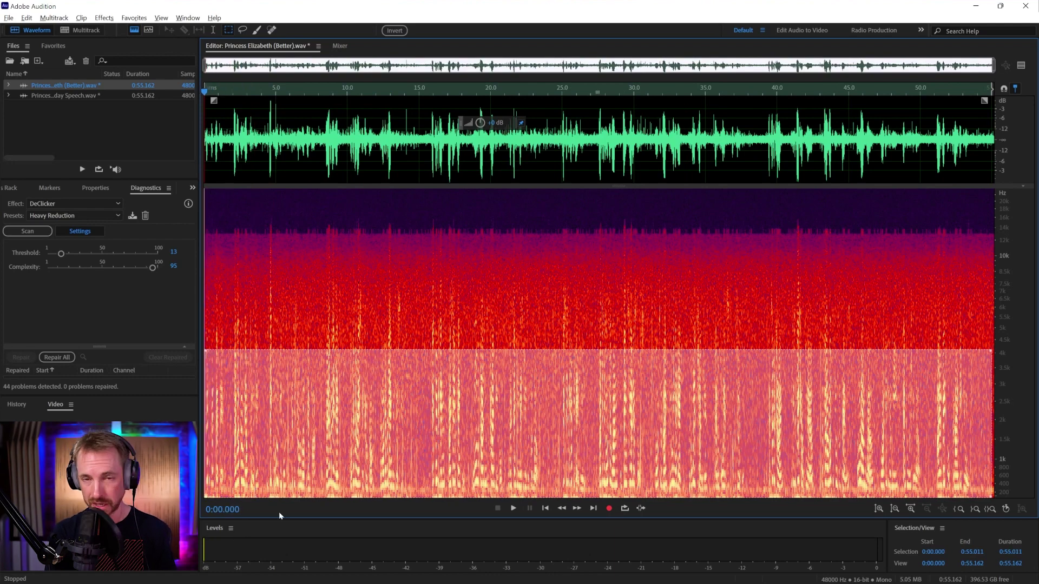
Scan and repair the selection with DeClicker, fixing 45 of 46 clicks, then park at 0:14.1
left_click(27, 232)
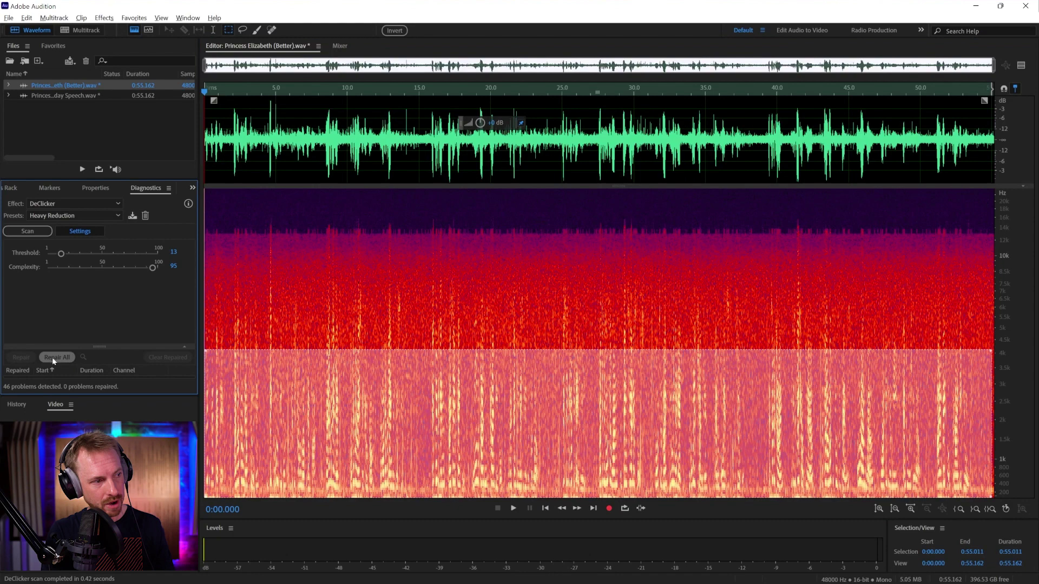
left_click(53, 360)
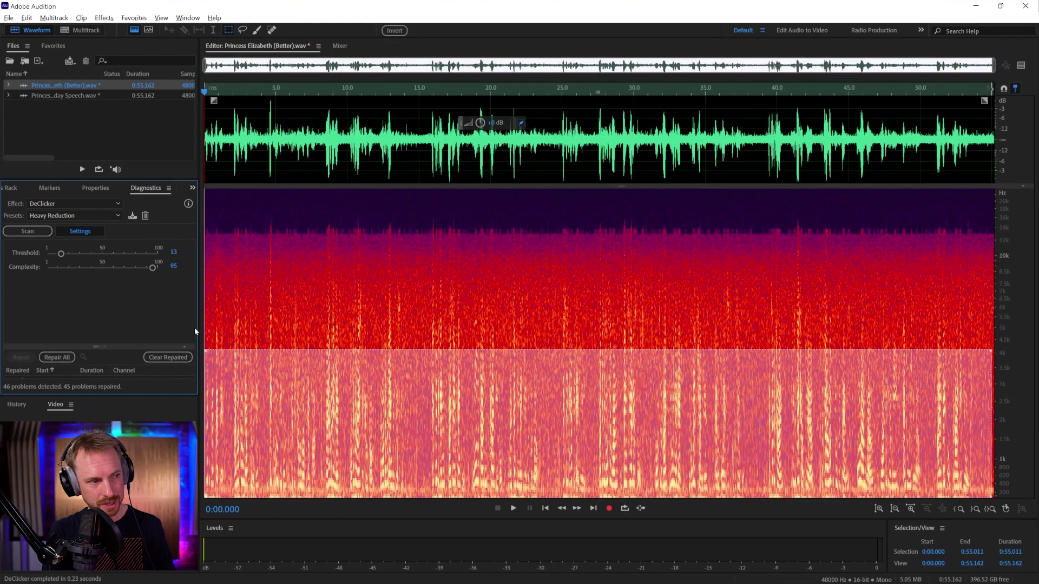
key("ctrl+z")
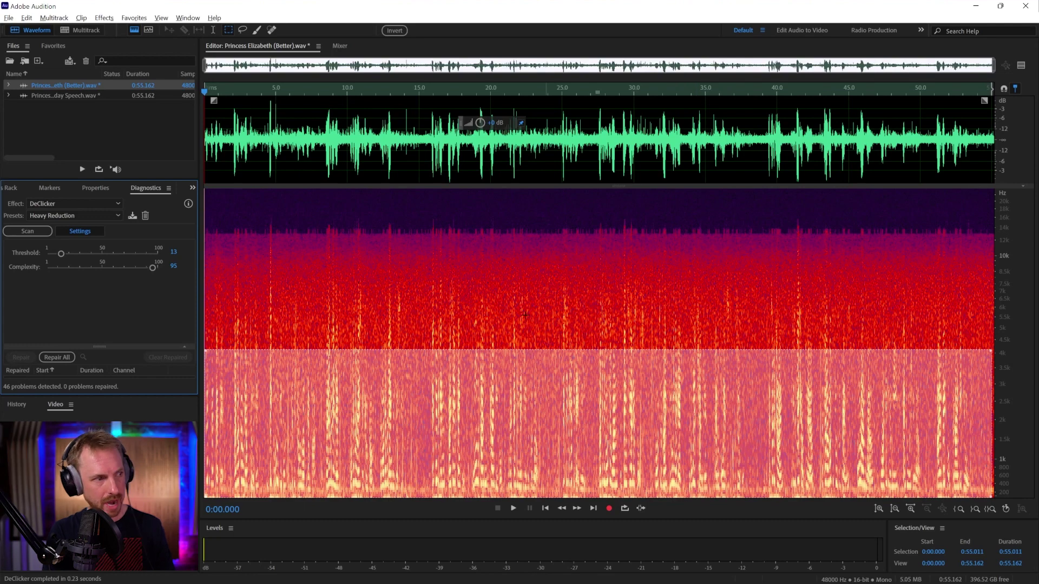
left_click(71, 359)
left_click(444, 302)
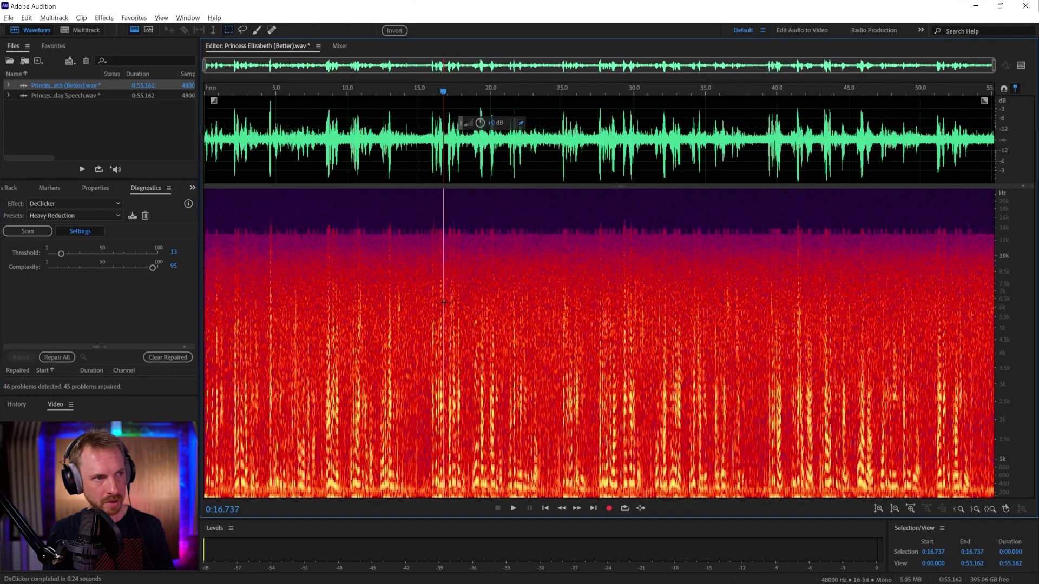
left_click(406, 151)
Zoom in at 0:14.1, heal the leftover spike, undo stray strokes, and play the passage
scroll(405, 151, "up", 10)
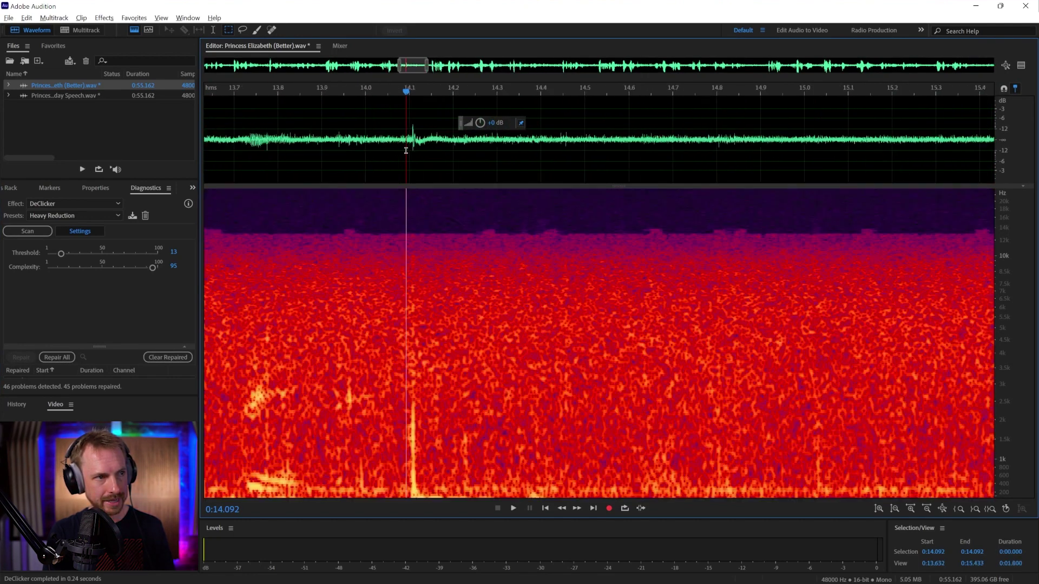
scroll(405, 150, "up", 2)
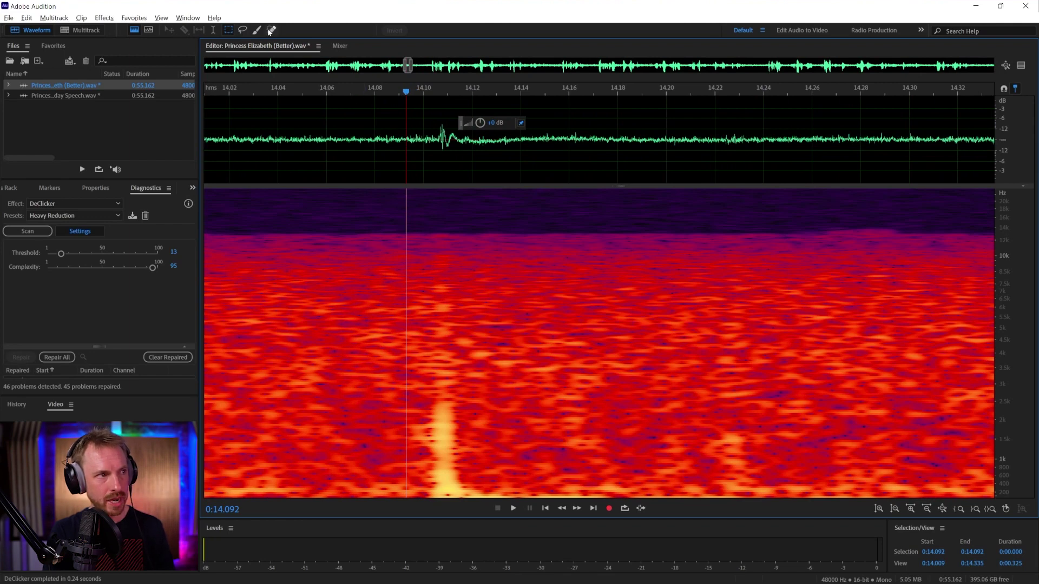
mouse_move(443, 278)
left_mouse_down()
mouse_move(441, 489)
mouse_move(436, 480)
mouse_move(449, 484)
left_mouse_up()
left_click(445, 477)
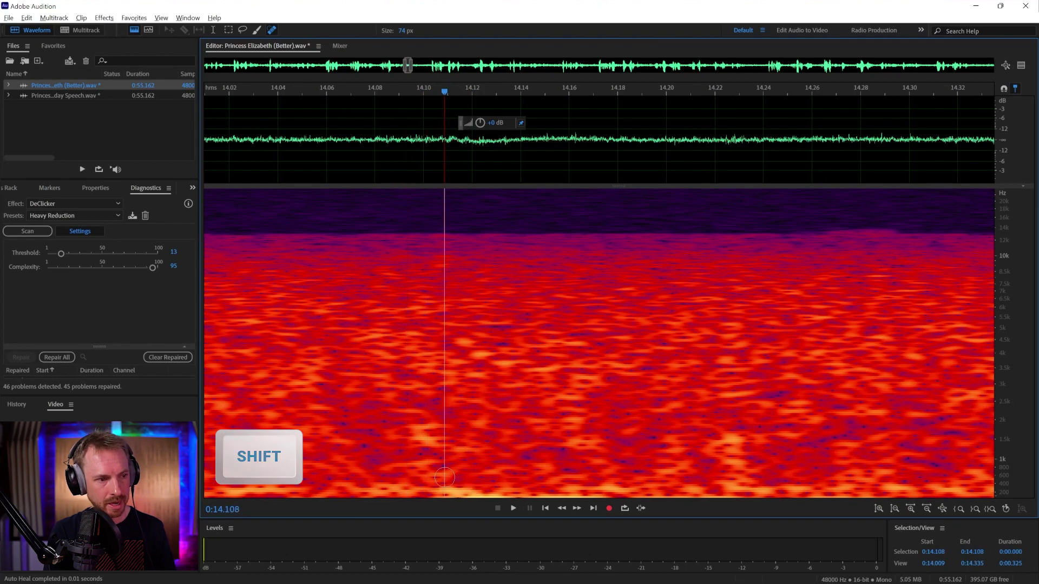
key("ctrl+z")
key("ctrl+z")
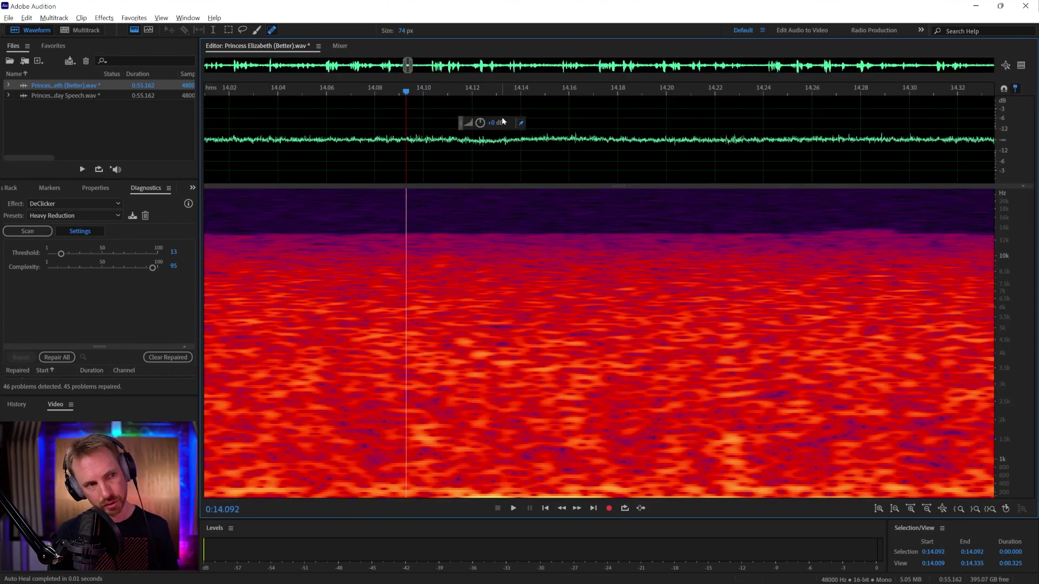
key("space")
key("space")
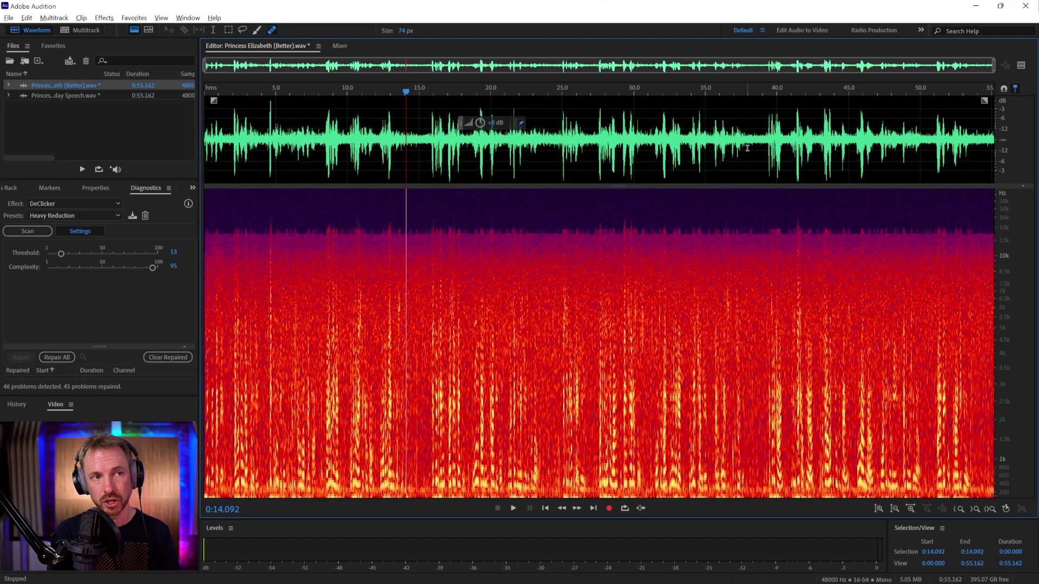
Select a short stretch near 0:38, show the Preview Editor, and bring up Noise Reduction / Restoration effects
left_click_drag(747, 147, 766, 151)
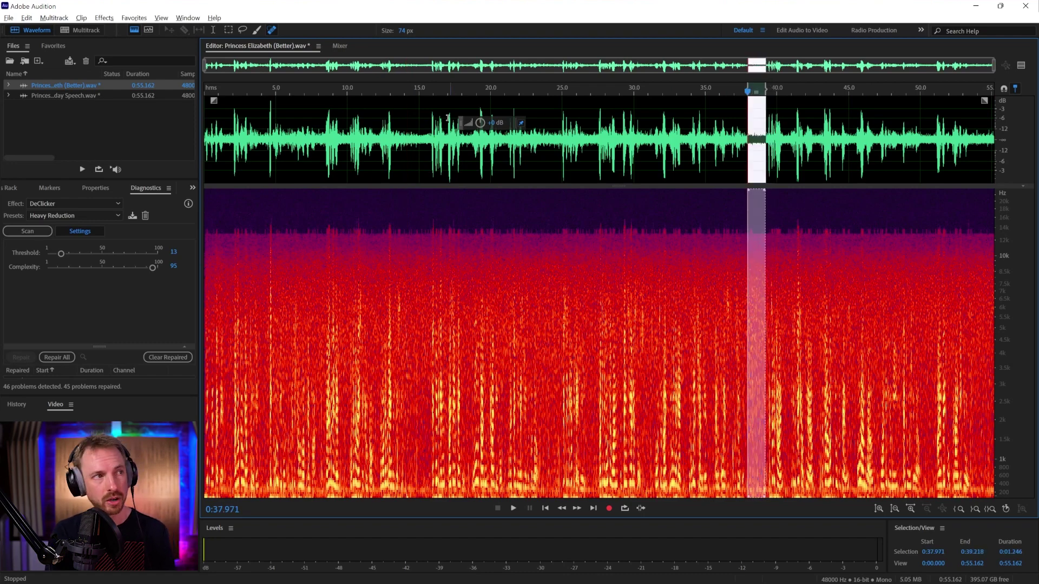
left_click(135, 18)
mouse_move(108, 20)
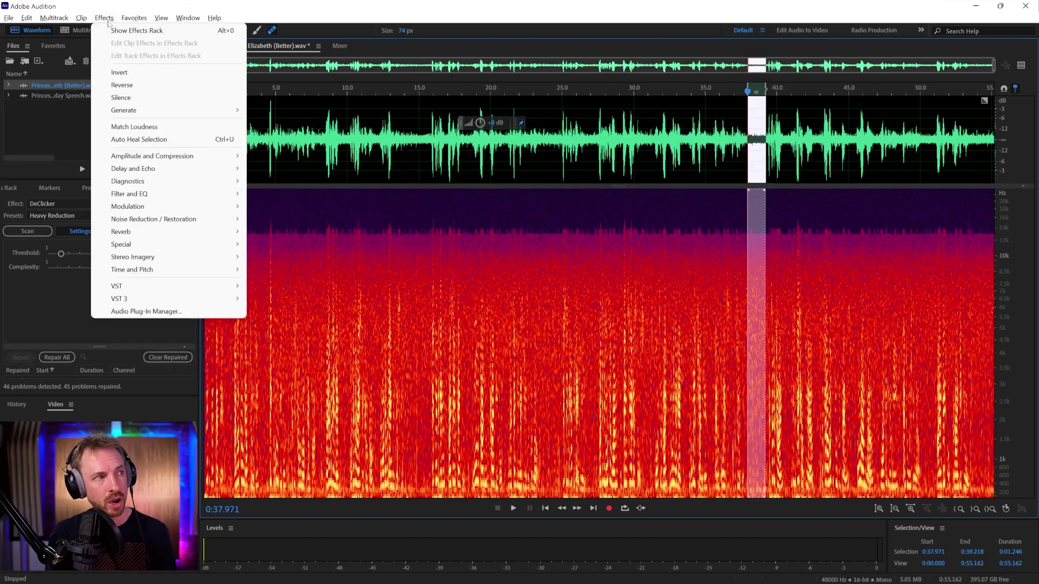
mouse_move(227, 219)
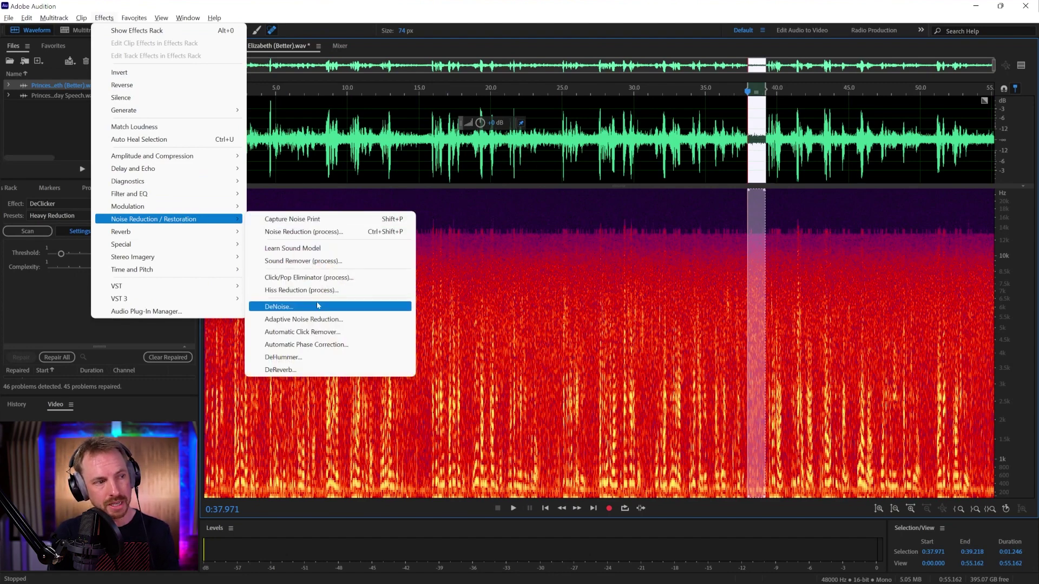
left_click(817, 172)
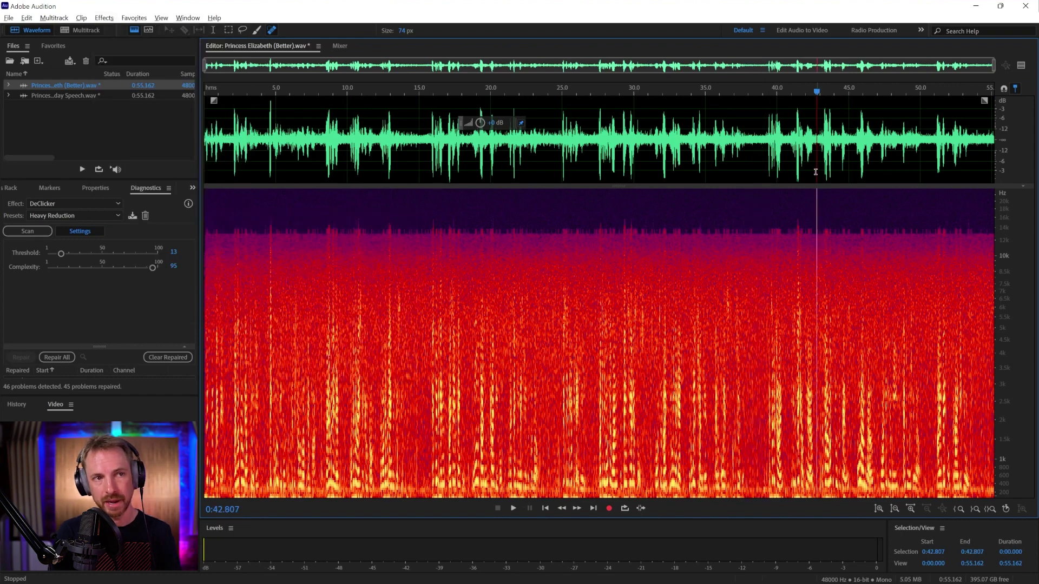
left_click(1020, 66)
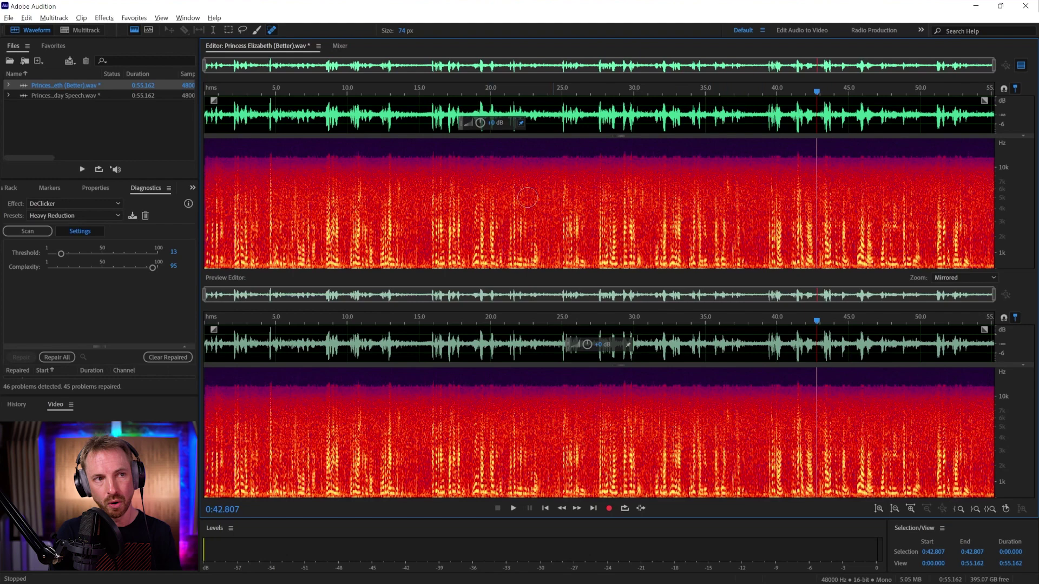
left_click(107, 20)
Open the DeNoise effect and set the noise reduction amount to 89%
mouse_move(161, 219)
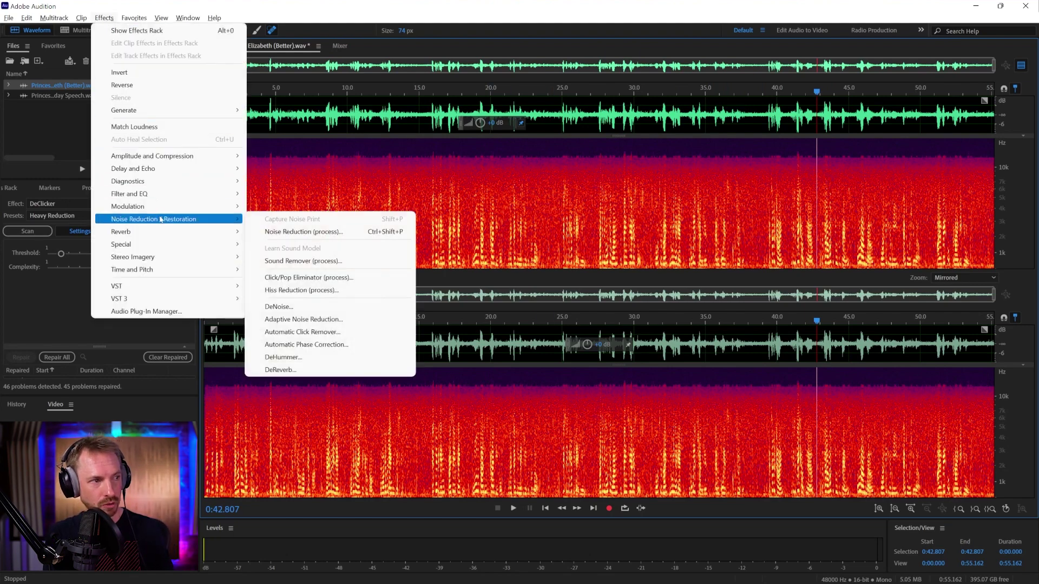
left_click(279, 307)
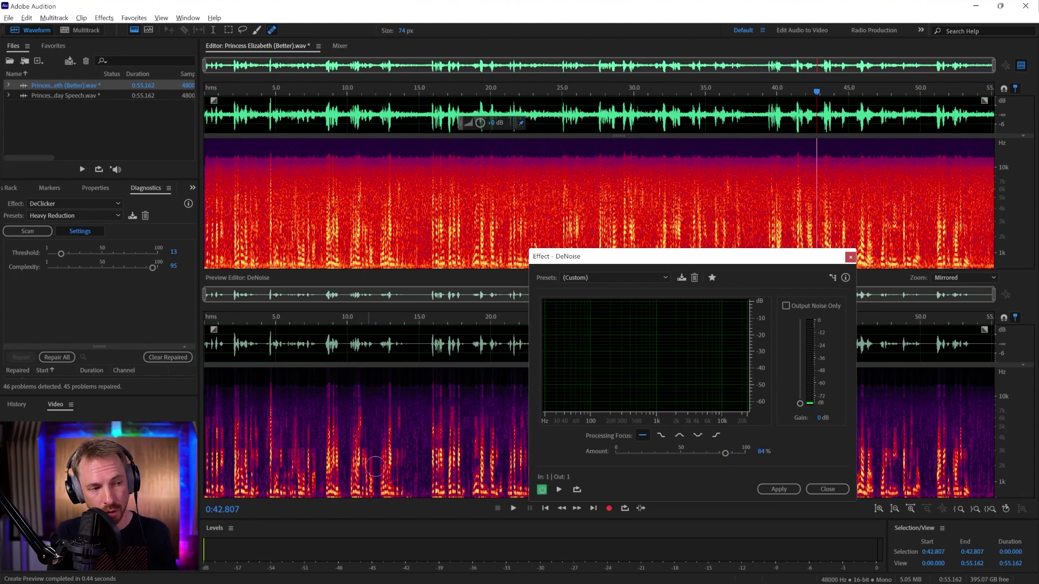
left_click_drag(646, 454, 615, 453)
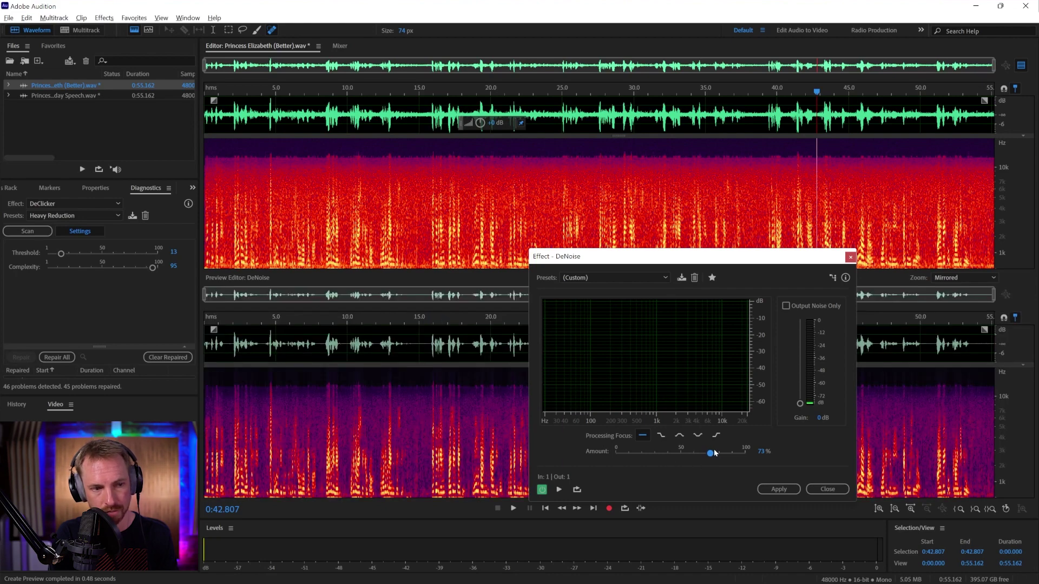
left_click_drag(711, 453, 732, 451)
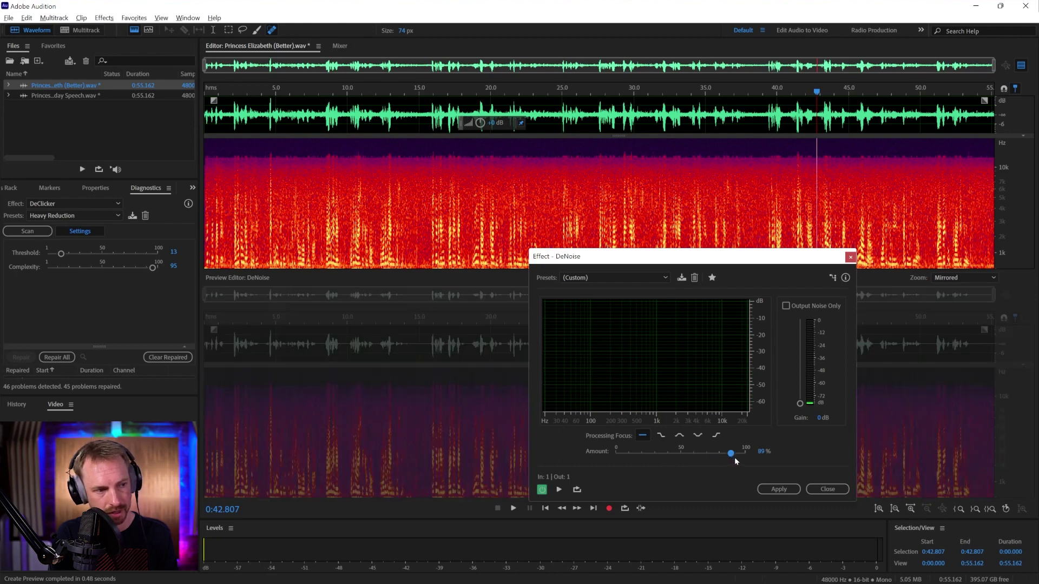
Preview the denoised speech against the bypassed original, then close DeNoise without applying
key("space")
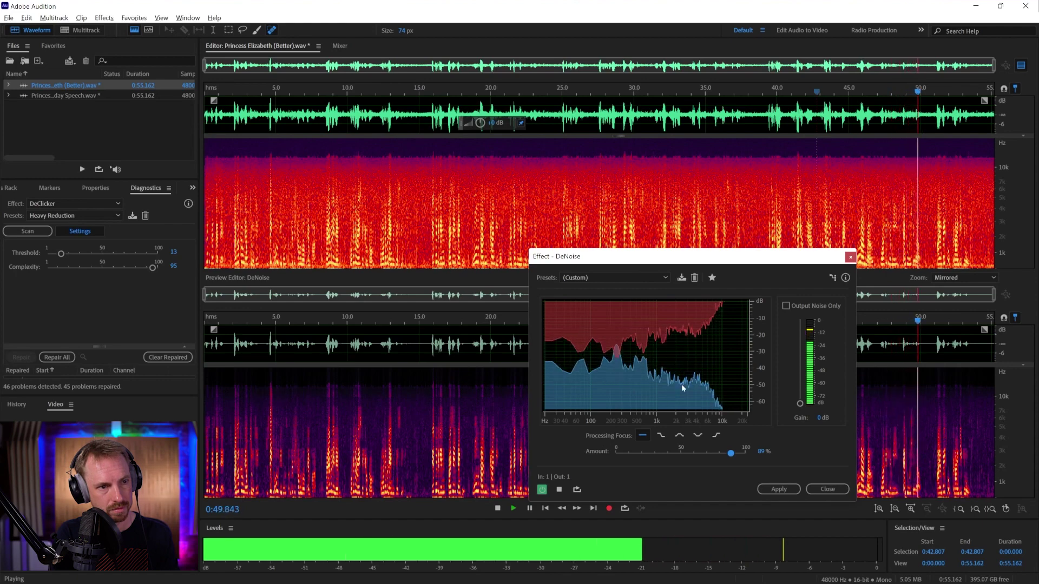
key("space")
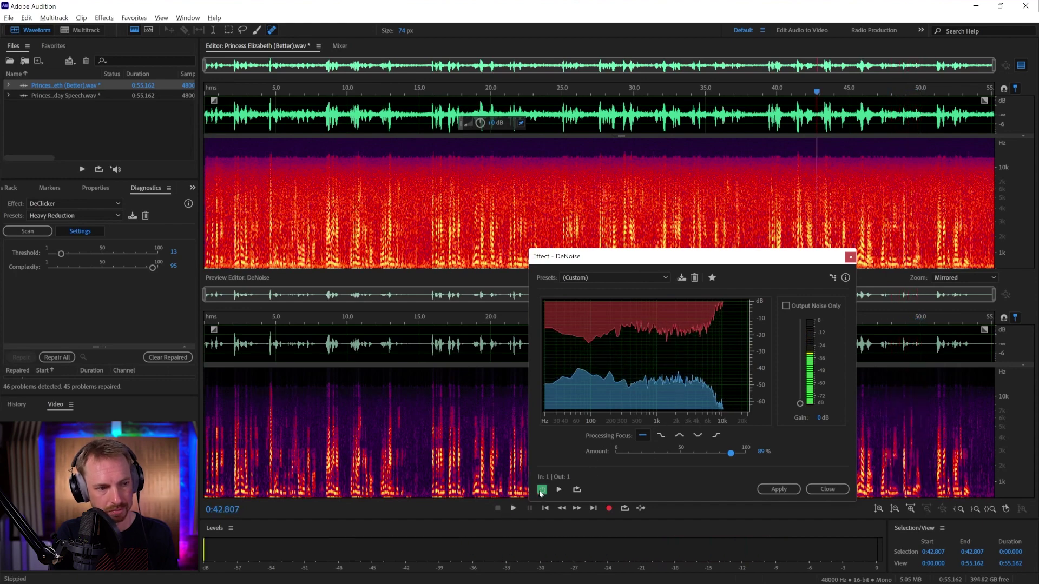
left_click(541, 490)
key("space")
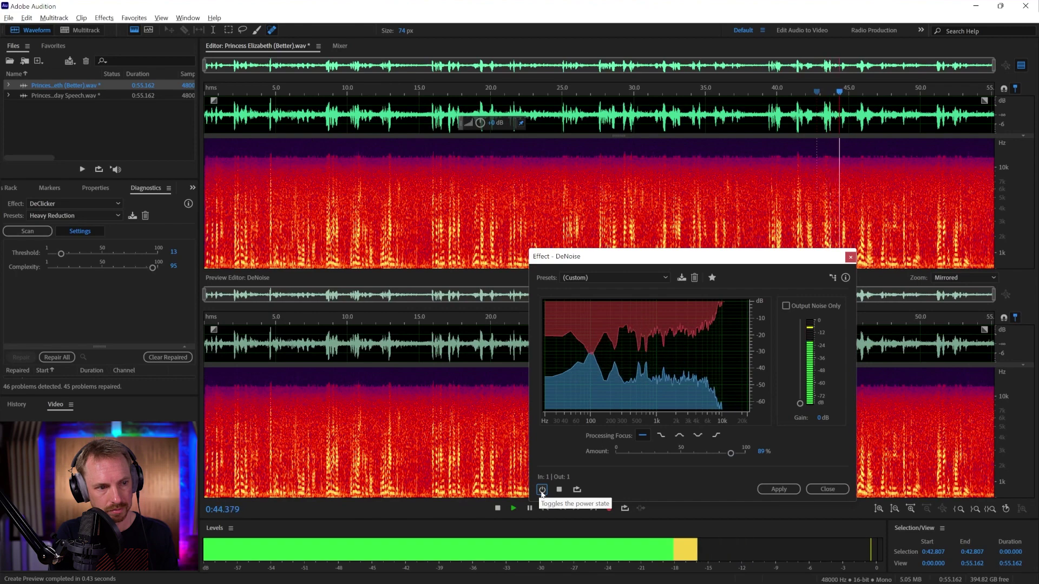
left_click(541, 490)
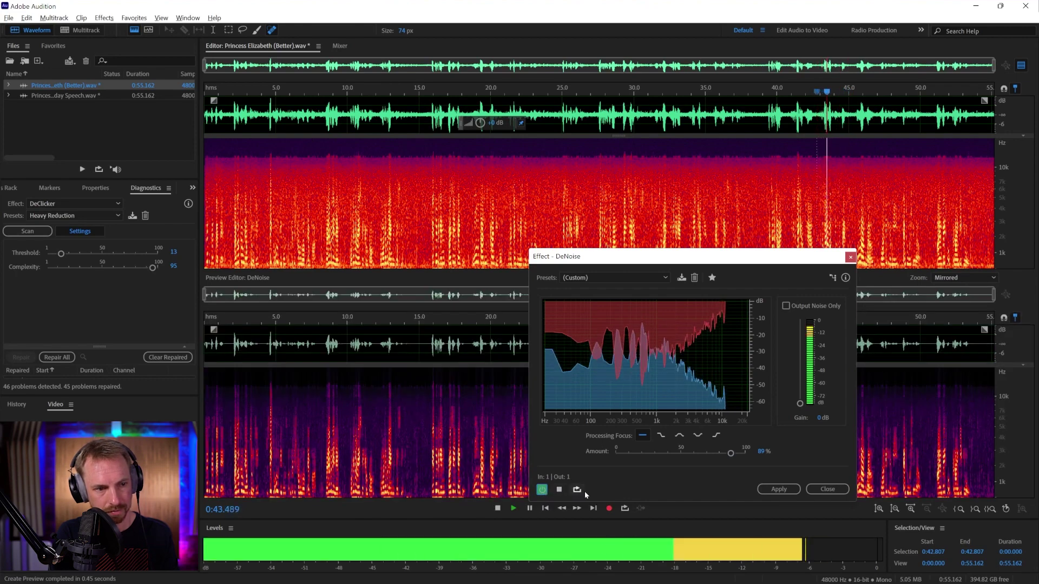
left_click(827, 490)
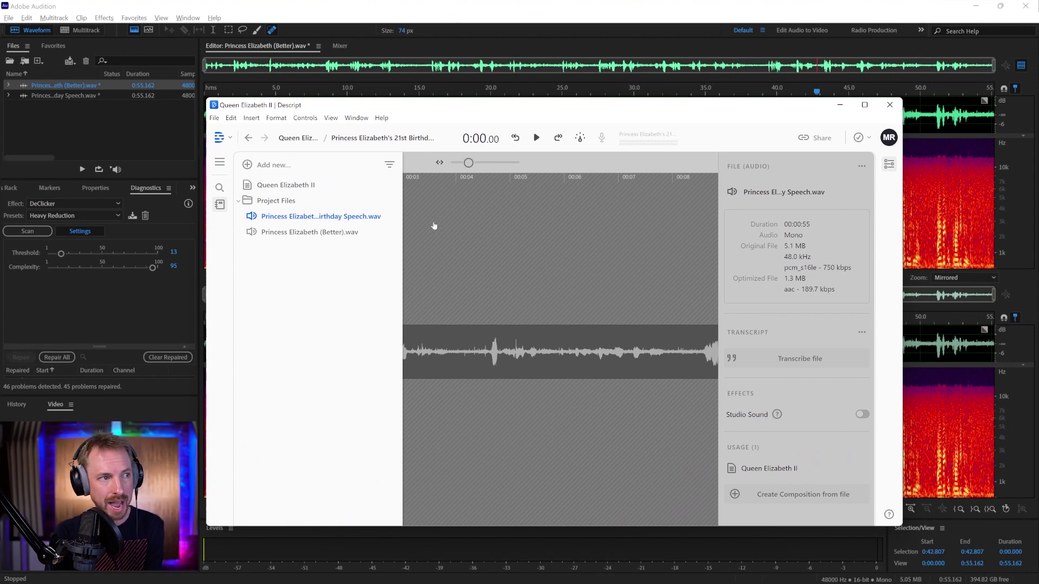
Hide Project Files to widen the timeline and play the original speech's opening
left_click(759, 430)
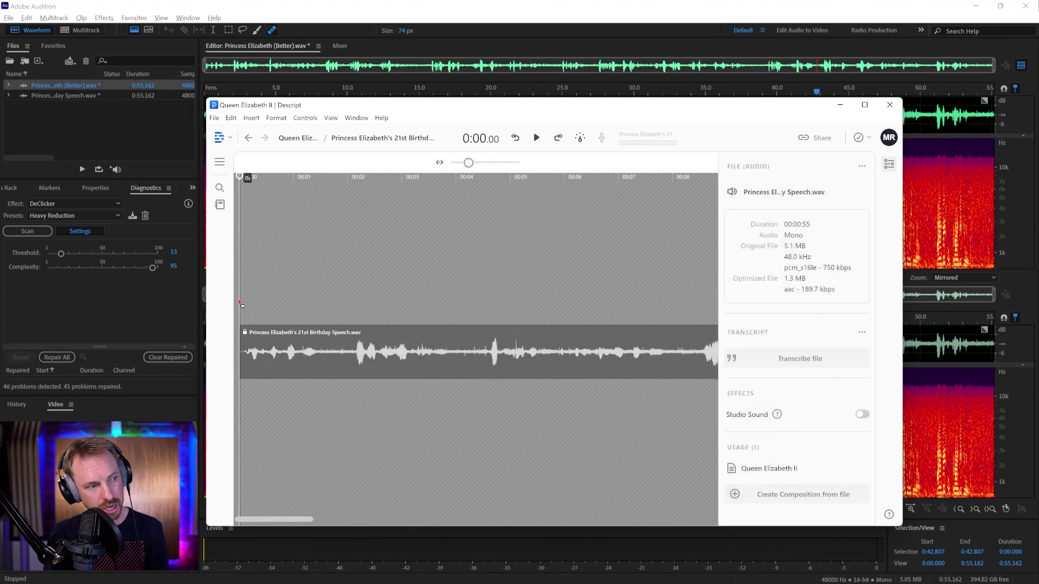
key("space")
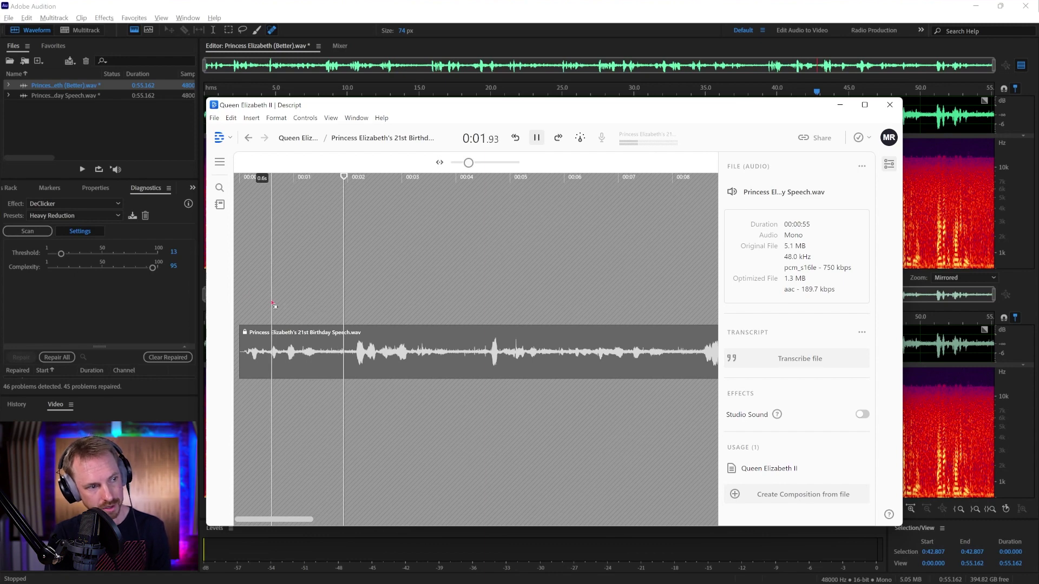
key("space")
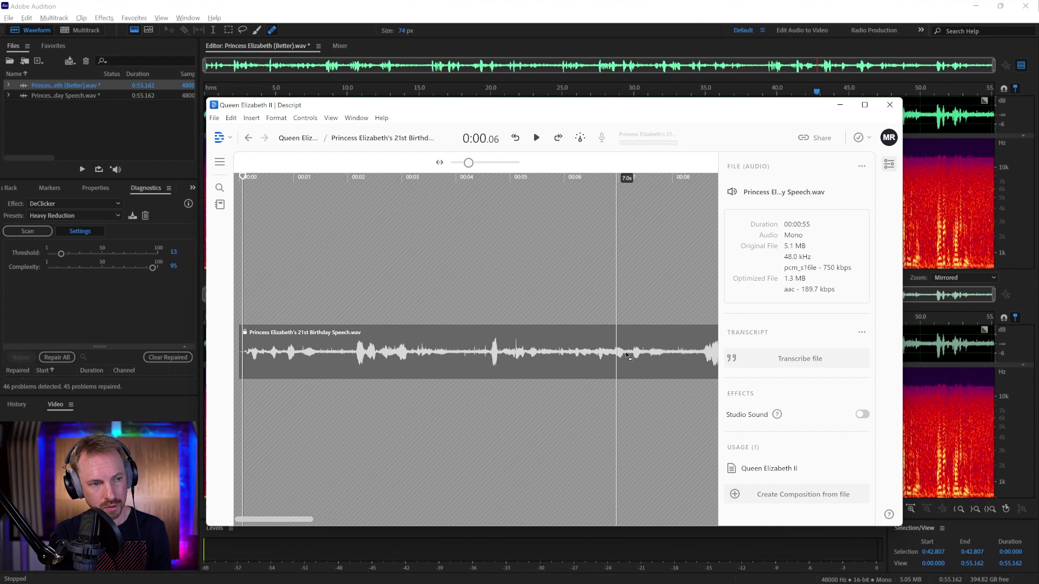
left_click(860, 415)
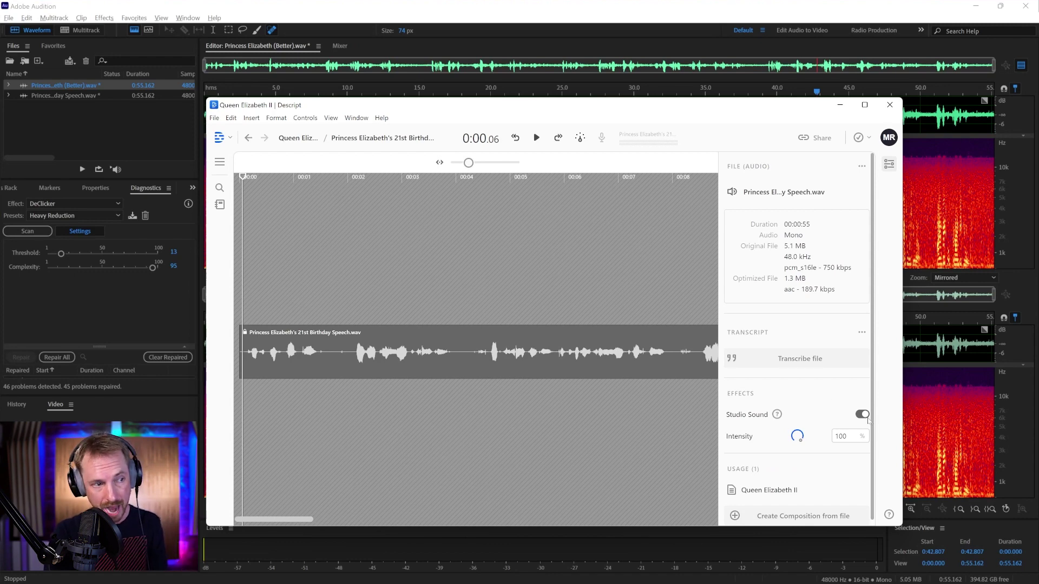
key("space")
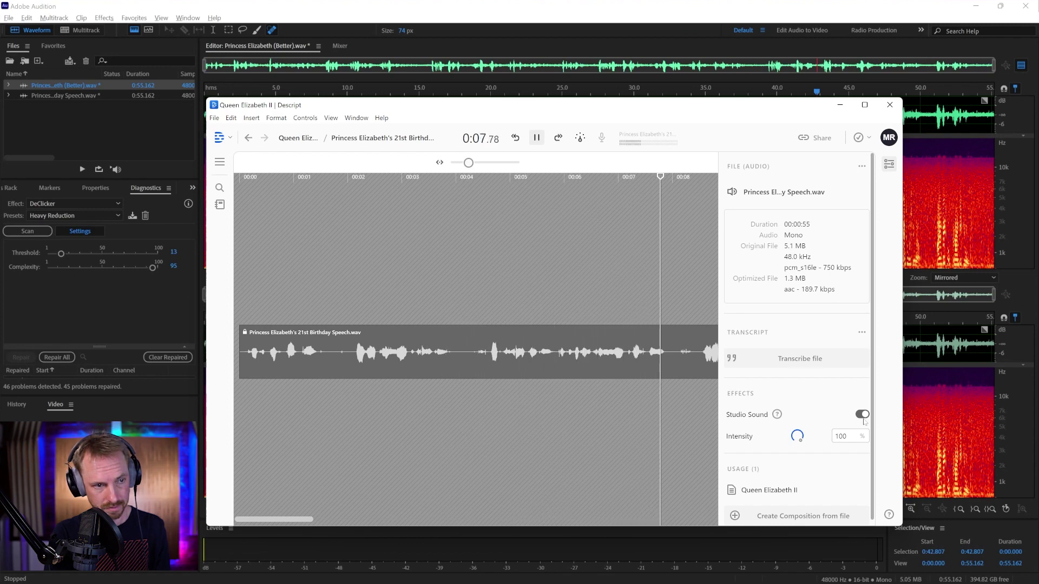
key("space")
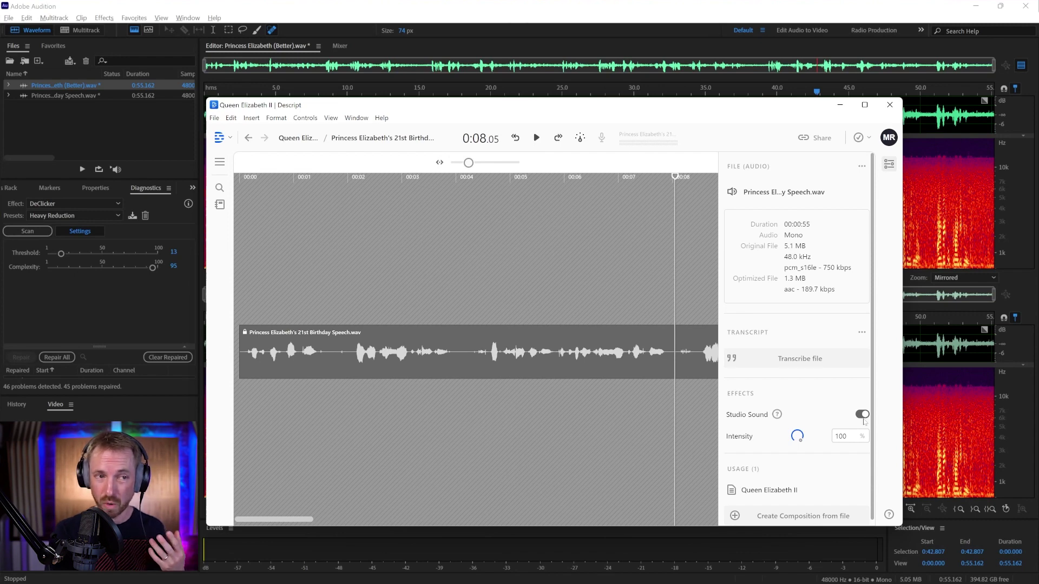
left_click(862, 415)
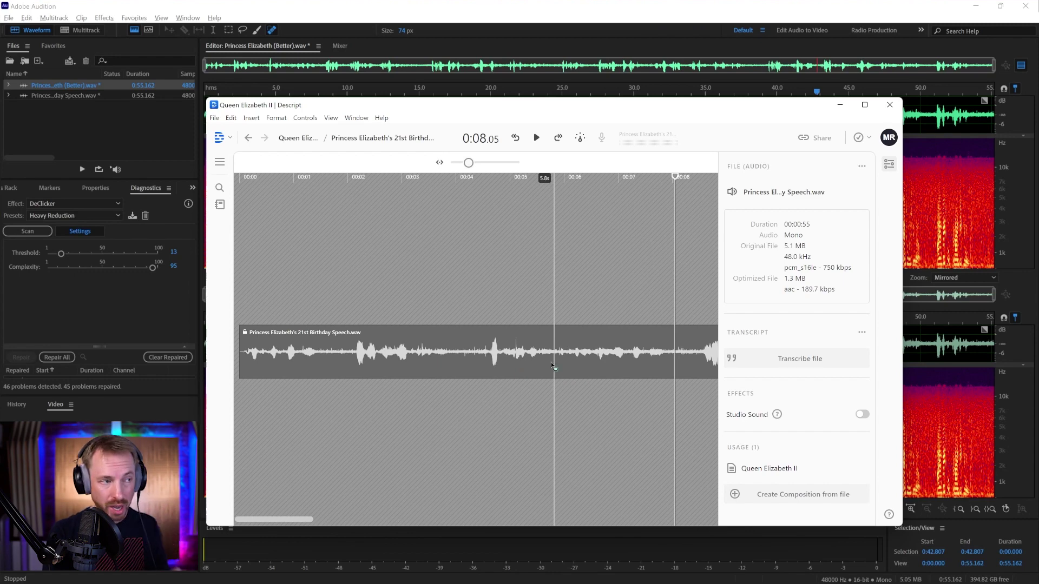
Open Princess Elizabeth (Better).wav from the project files and play it
left_click(220, 204)
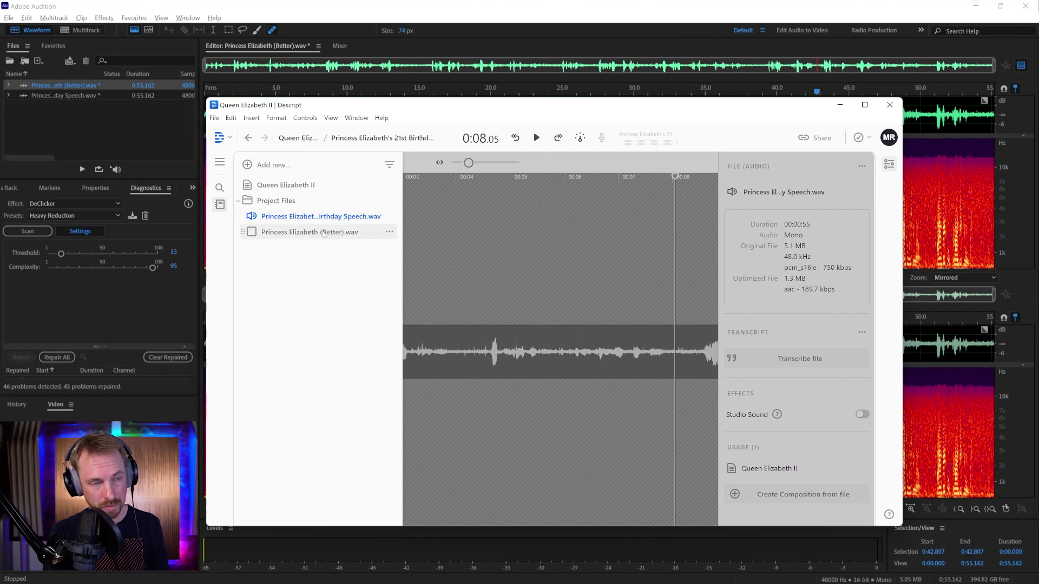
double_click(324, 233)
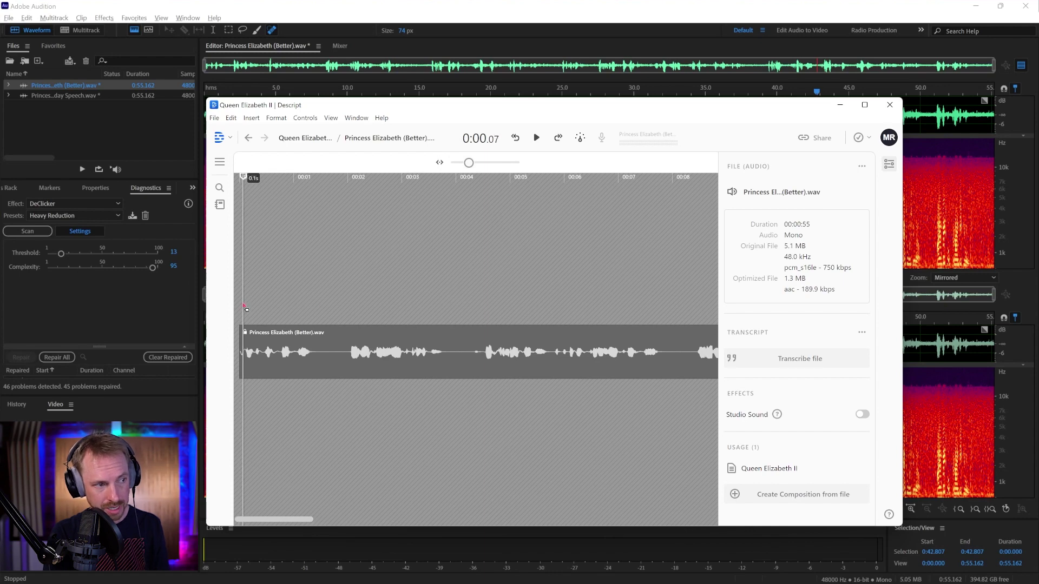
key("space")
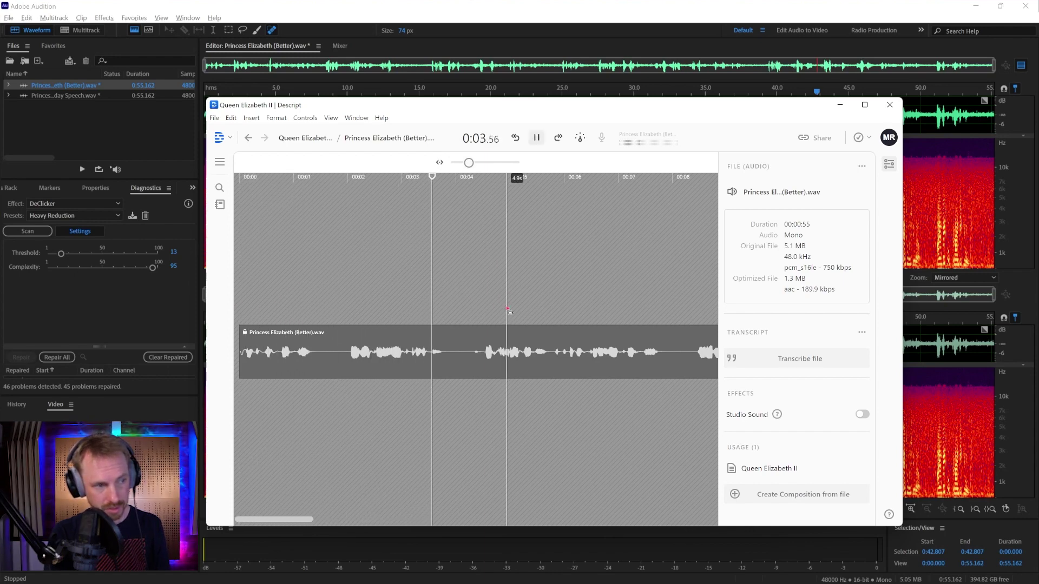
key("space")
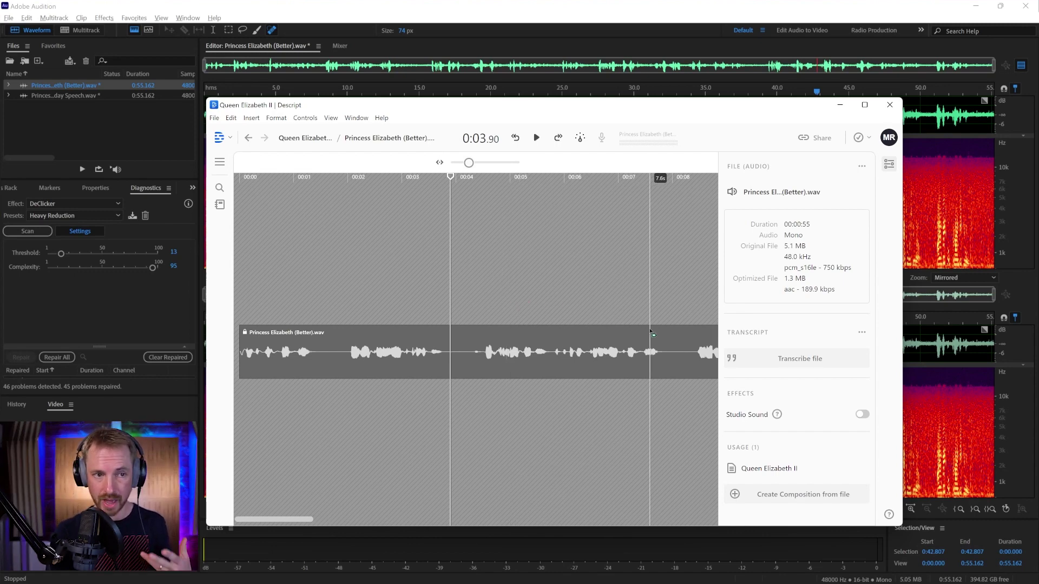
Turn on Studio Sound and play the clip from about 2 seconds
left_click(862, 415)
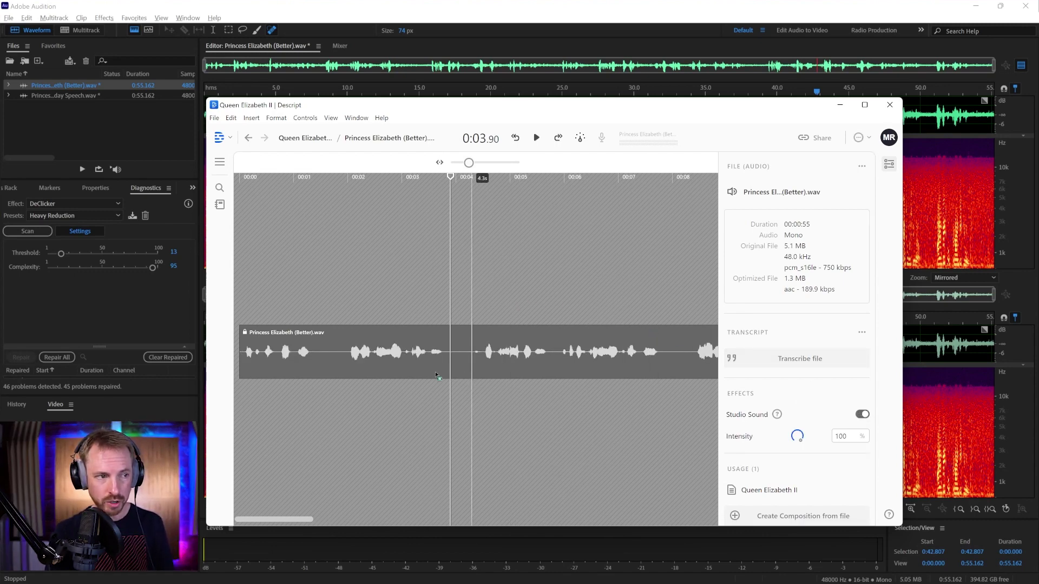
left_click(346, 316)
key("space")
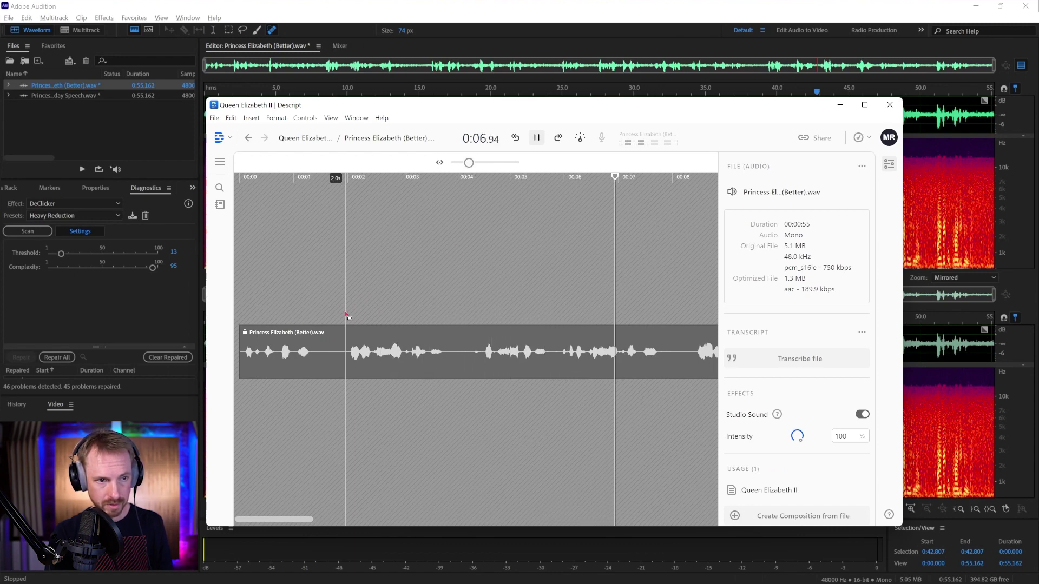
key("space")
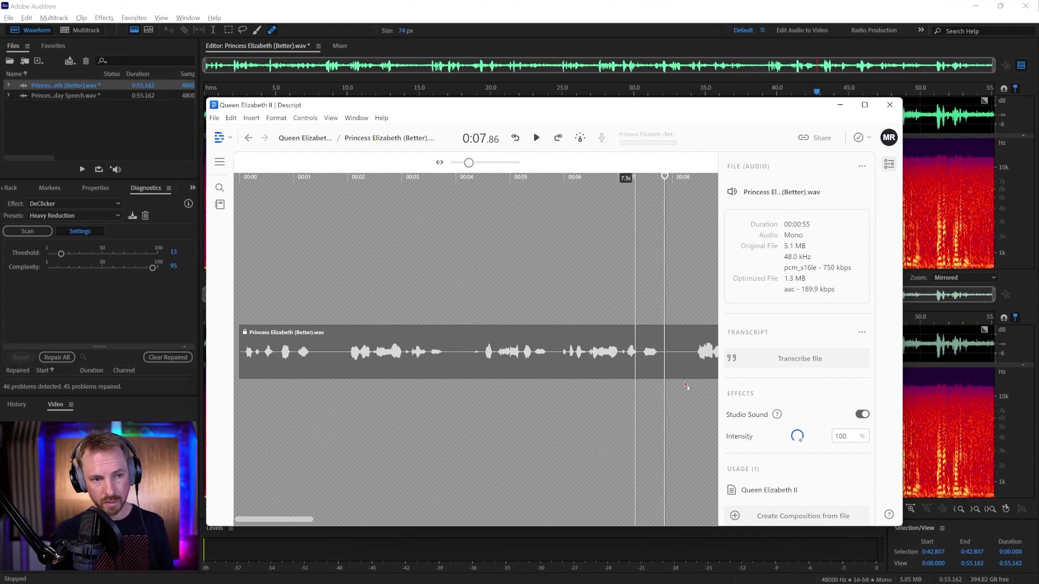
Lower Studio Sound intensity to 43%, replay from 2 seconds, then raise it to 68%
left_click_drag(804, 444, 770, 442)
left_click(342, 319)
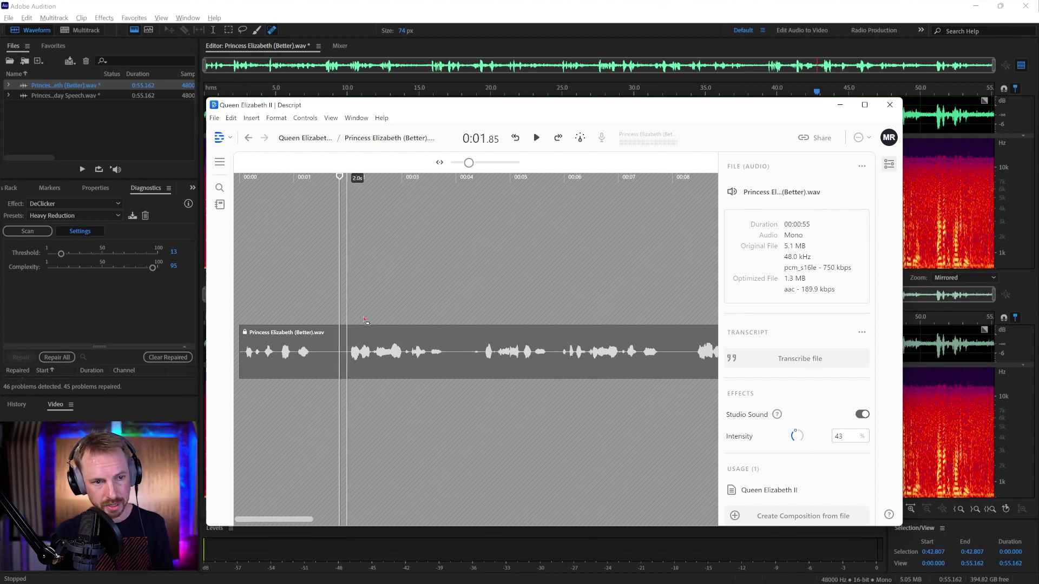
key("space")
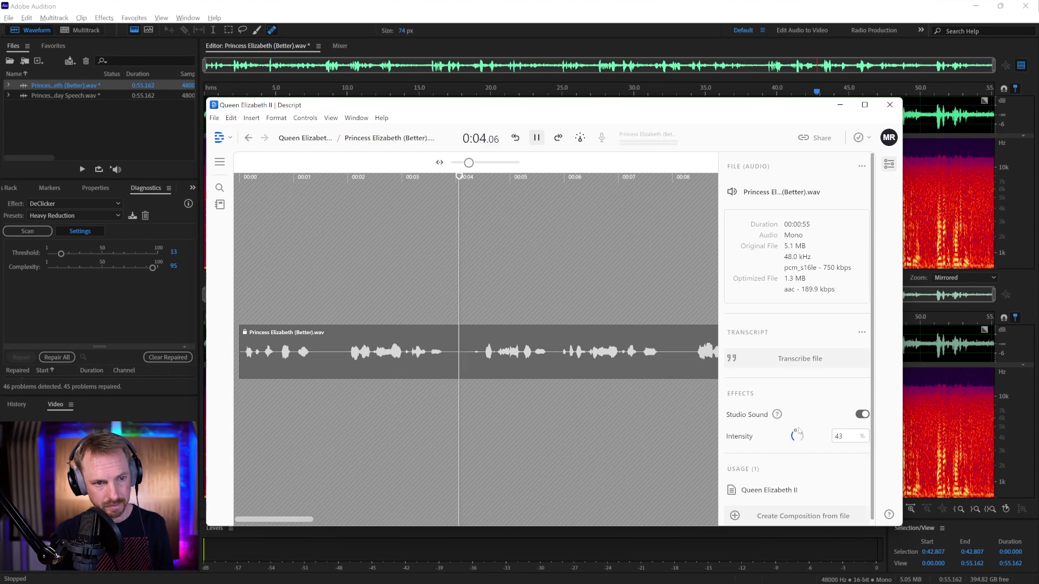
left_click_drag(798, 431, 801, 429)
key("space")
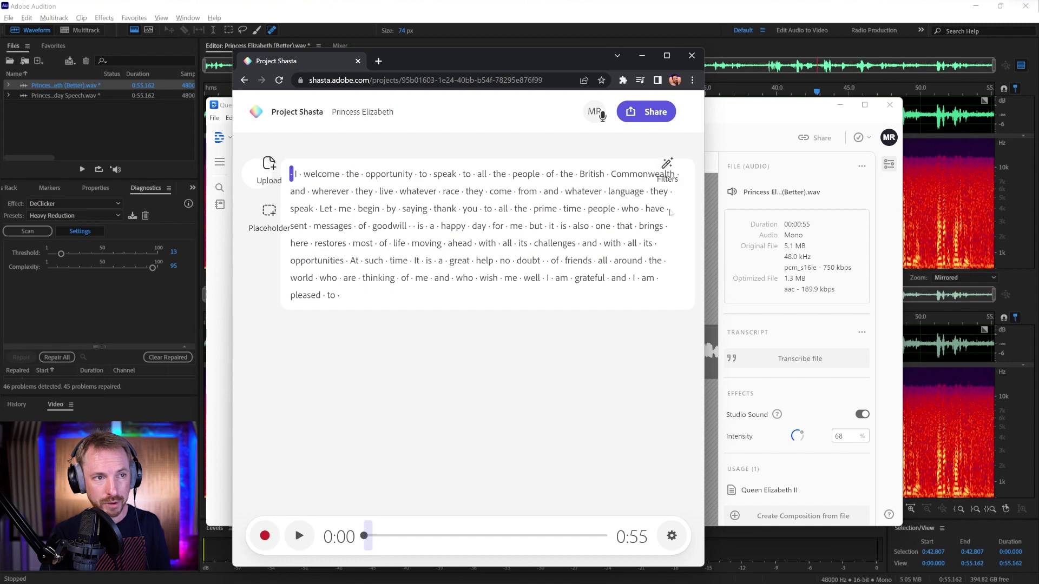
Confirm the Enhance speech filter is on for the Princess Elizabeth transcript
left_click(669, 165)
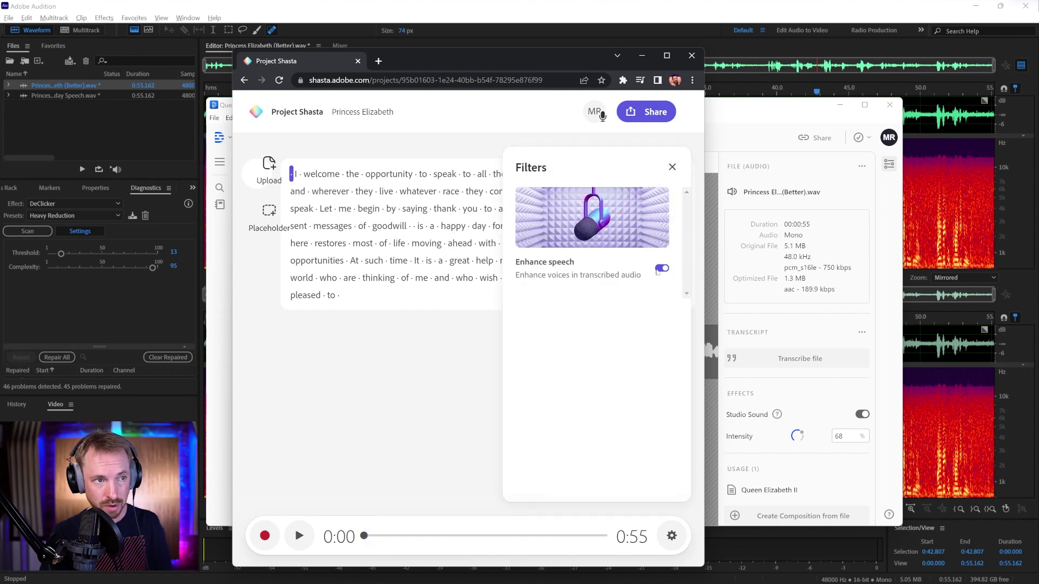
left_click(670, 167)
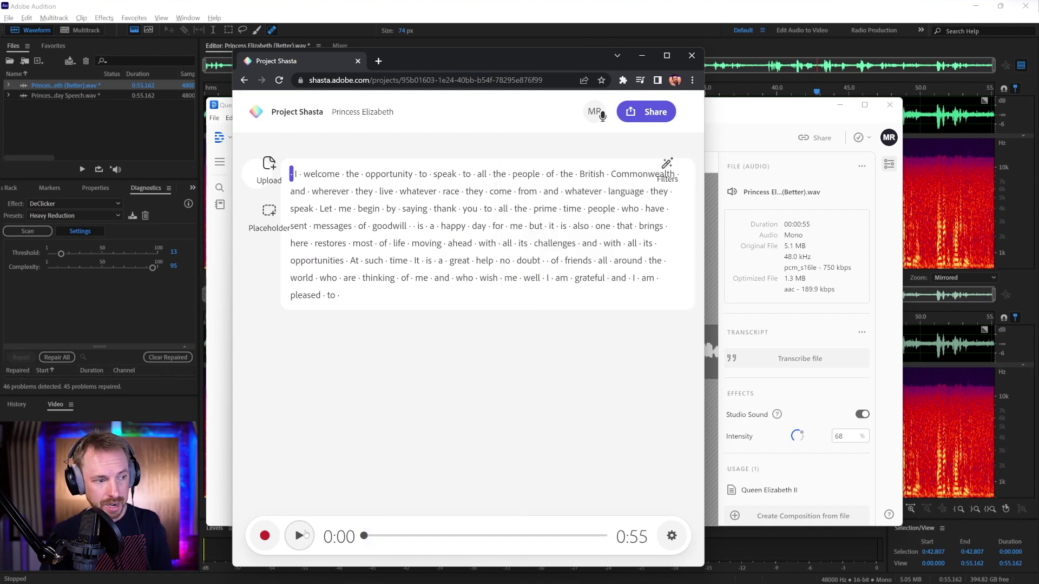